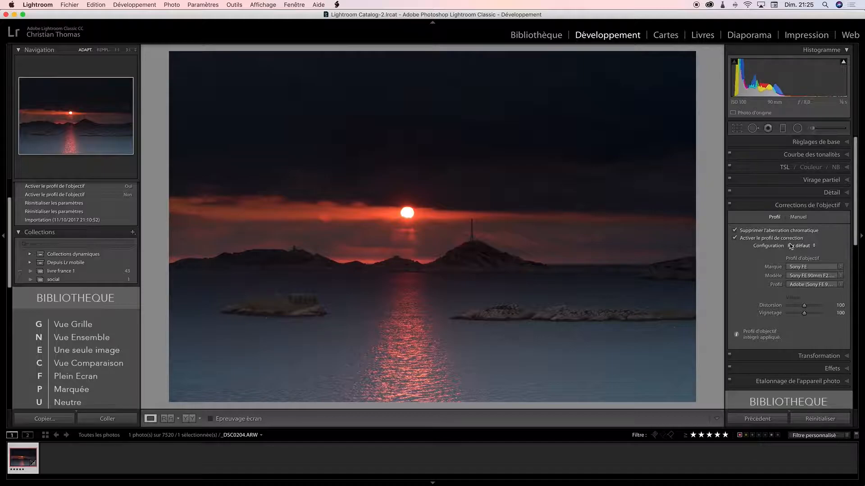
pyautogui.click(807, 208)
pyautogui.click(823, 142)
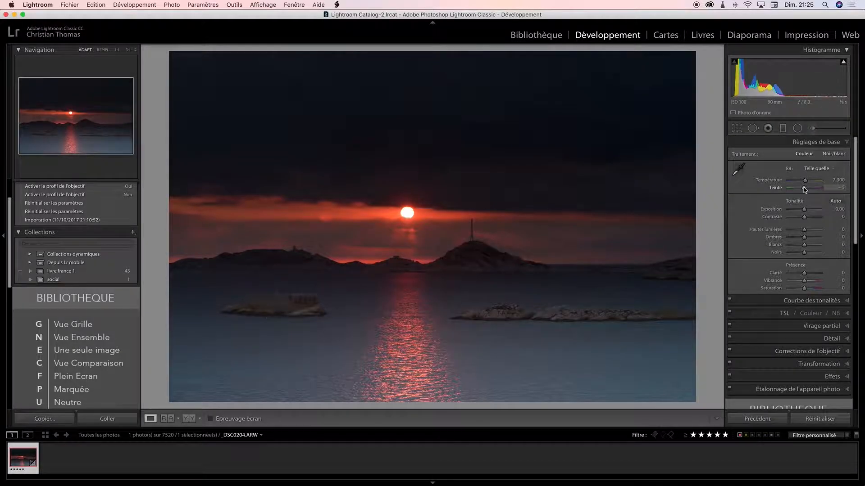
pyautogui.click(798, 142)
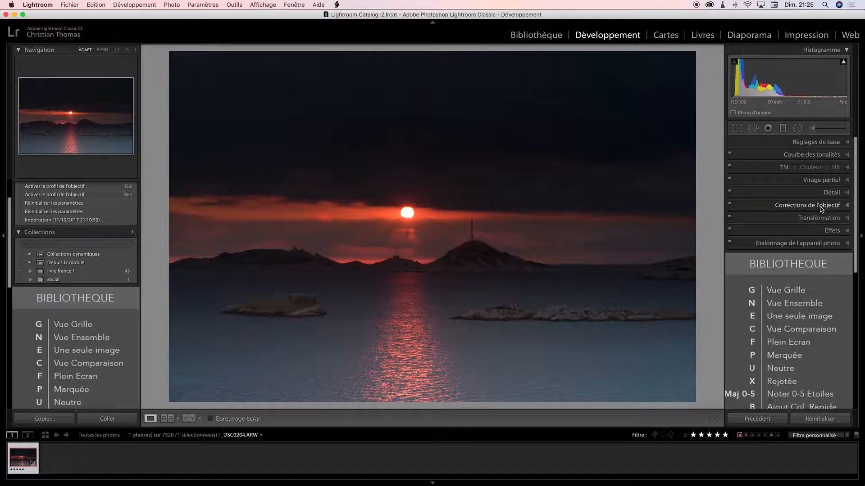
# Step: Set the photo's crop to a 16 x 9 aspect and shift the image slightly downward inside the crop frame
pyautogui.click(737, 129)
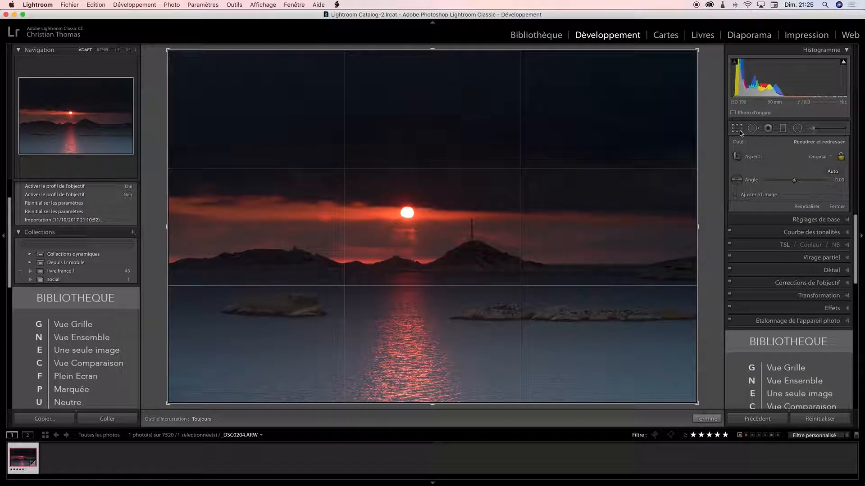
pyautogui.click(827, 157)
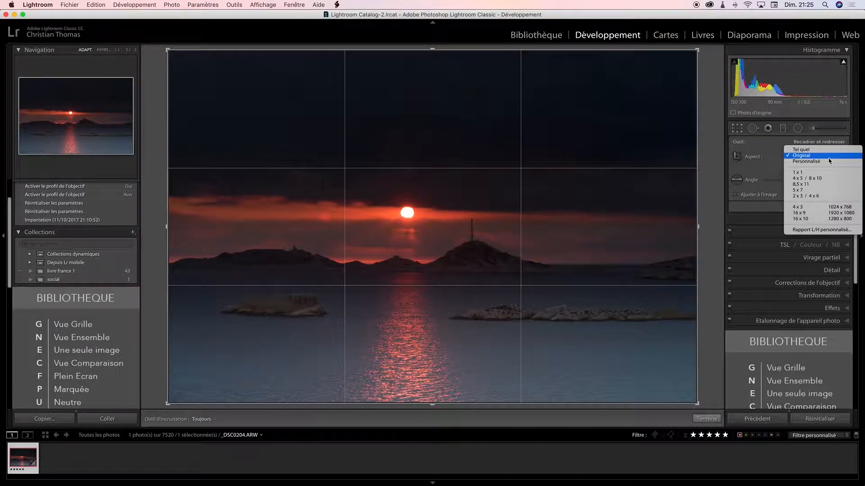
pyautogui.click(817, 213)
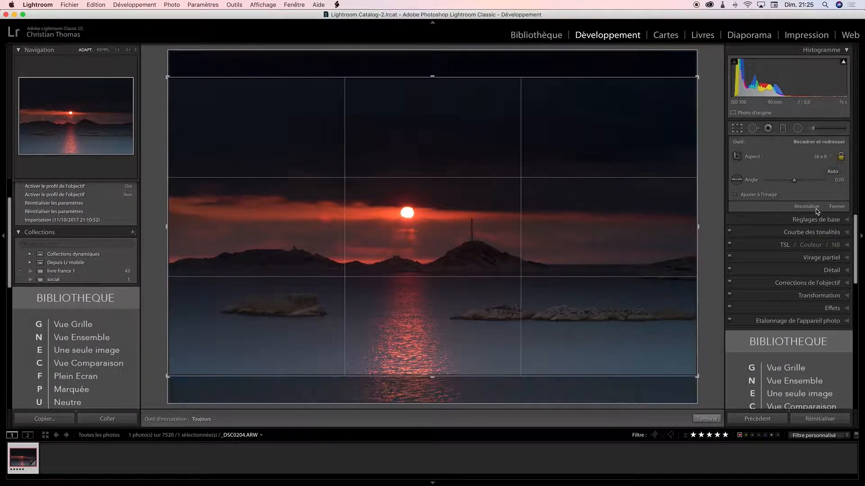
pyautogui.moveTo(617, 213); pyautogui.dragTo(614, 215)
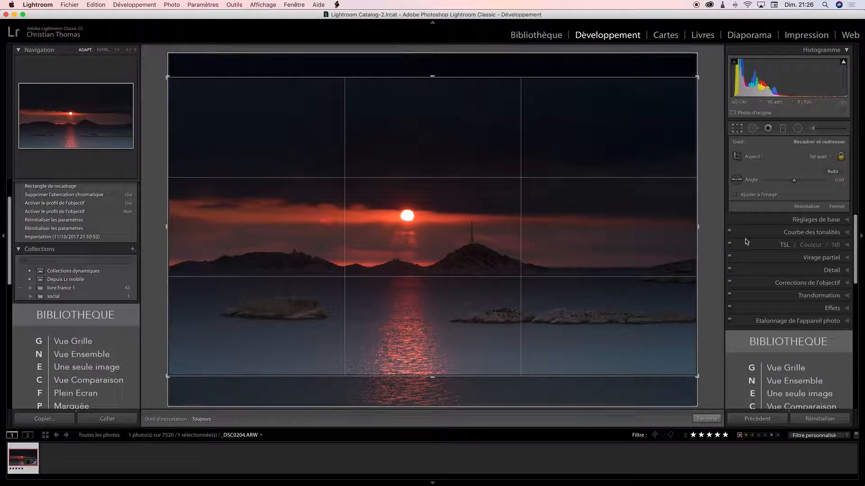
pyautogui.moveTo(617, 239); pyautogui.dragTo(617, 241)
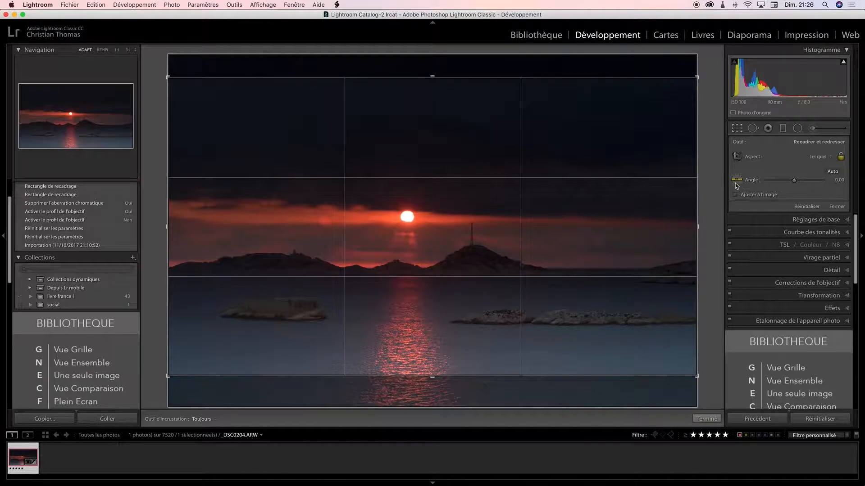
# Step: Try to level the horizon by tracing it with the straighten tool, then adjusting the crop angle to -0,37
pyautogui.click(737, 180)
pyautogui.moveTo(550, 268); pyautogui.dragTo(659, 268)
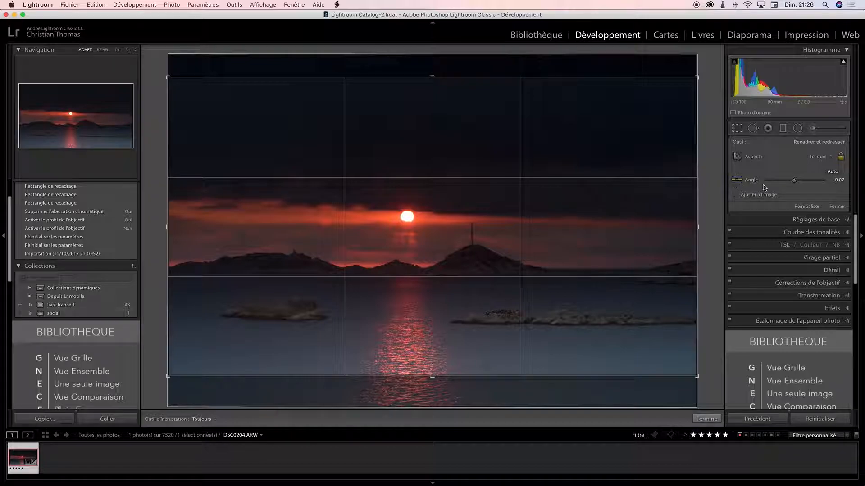
pyautogui.moveTo(794, 180); pyautogui.dragTo(794, 183)
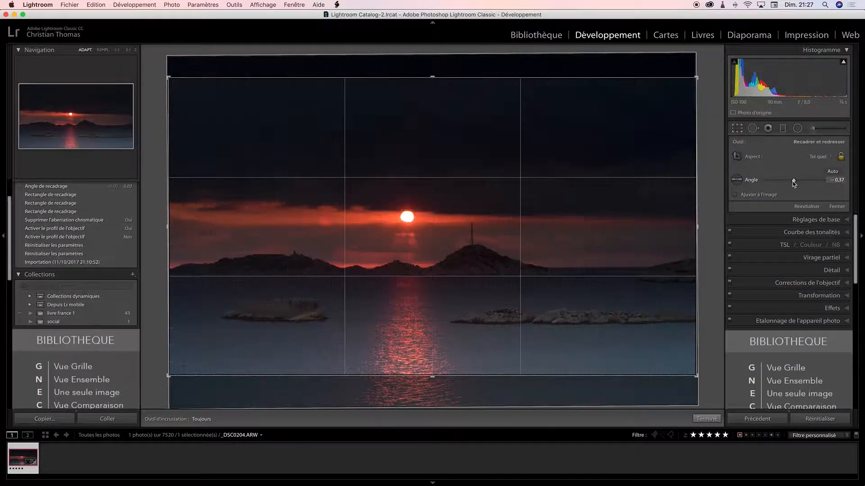
# Step: Set the crop angle to -0,22, then nudge the photo slightly down in the frame and apply the crop
pyautogui.click(836, 180)
pyautogui.write('-0,22')
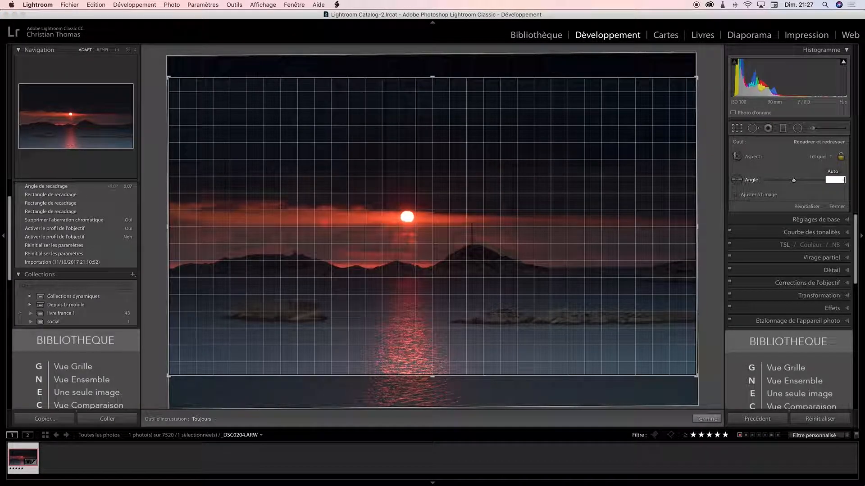
pyautogui.press('Return')
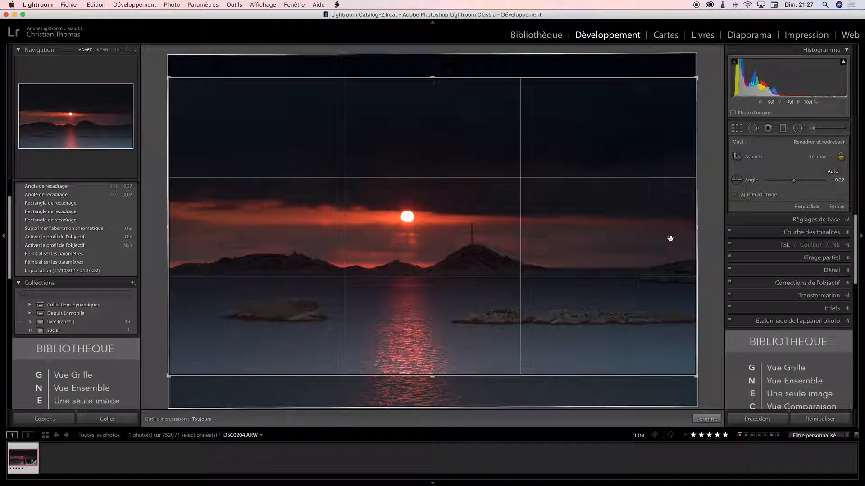
pyautogui.moveTo(576, 279); pyautogui.dragTo(575, 282)
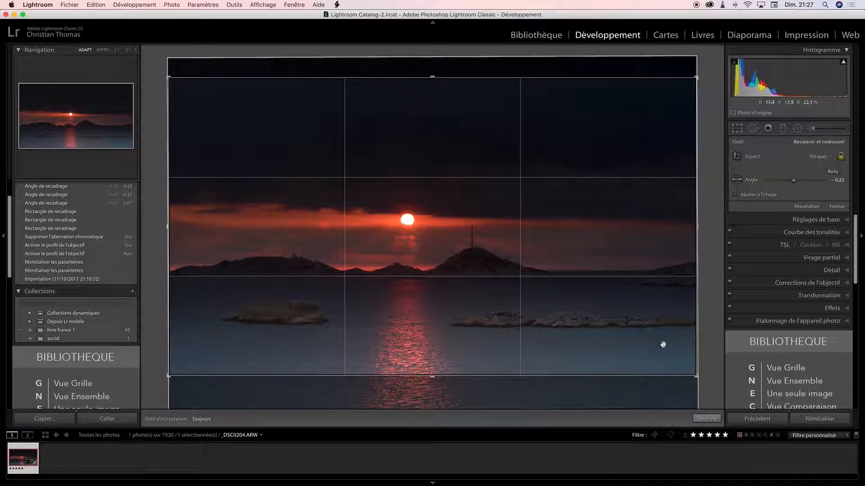
pyautogui.click(710, 422)
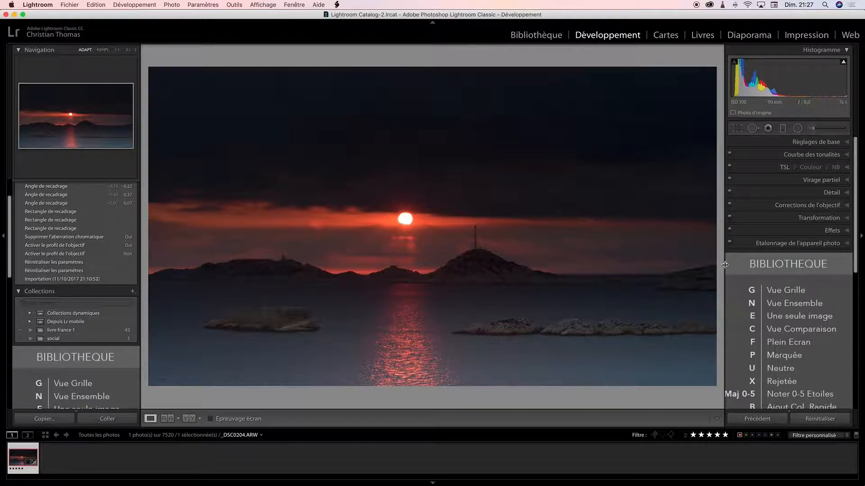
# Step: Adjust the white balance in the basic settings to a temperature of 6 386 and a tint of +9
pyautogui.click(797, 144)
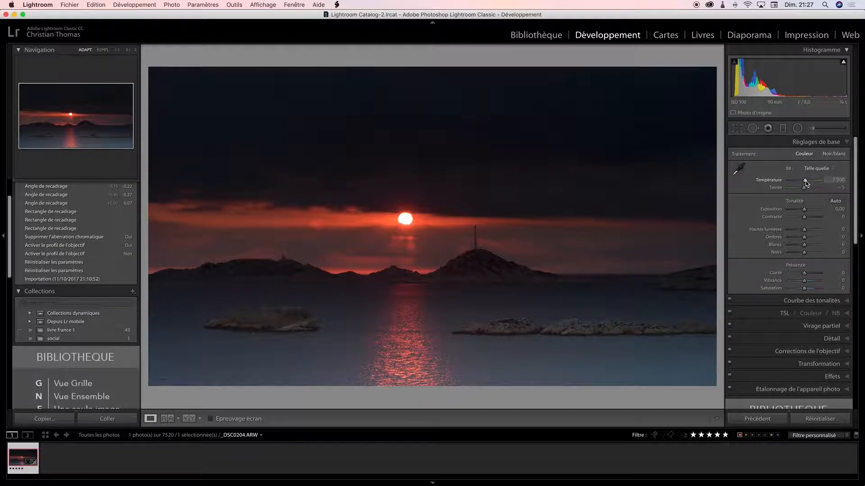
pyautogui.moveTo(805, 182); pyautogui.dragTo(802, 182)
pyautogui.moveTo(804, 184); pyautogui.dragTo(804, 183)
pyautogui.moveTo(804, 184); pyautogui.dragTo(804, 184)
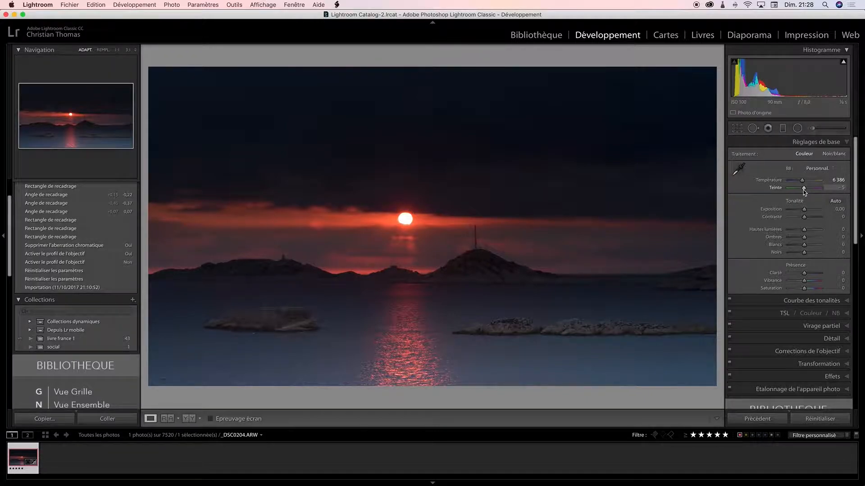
pyautogui.moveTo(801, 190); pyautogui.dragTo(807, 192)
pyautogui.moveTo(806, 191); pyautogui.dragTo(805, 191)
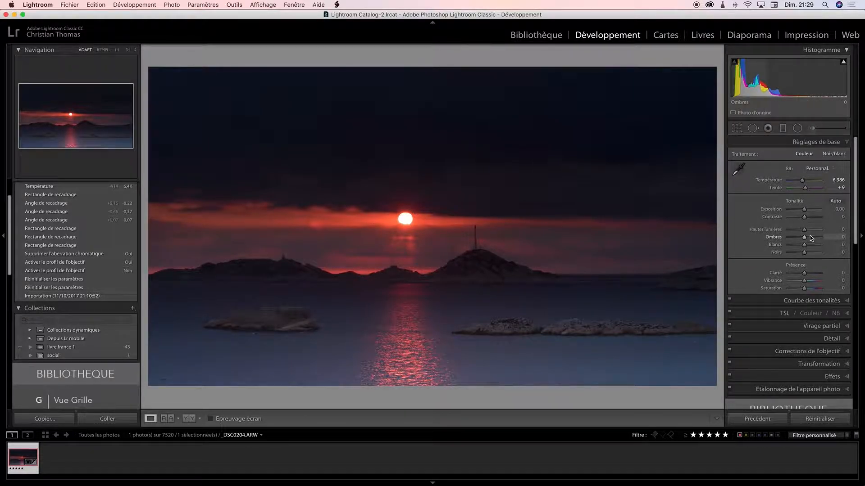
# Step: Lower the highlights to -36, checking the sun up close, and raise the shadows to +88
pyautogui.moveTo(804, 230); pyautogui.dragTo(804, 233)
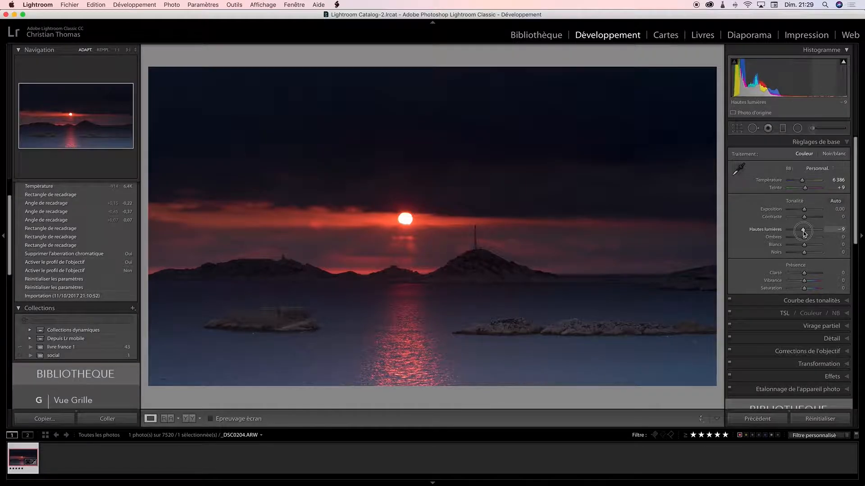
pyautogui.click(419, 219)
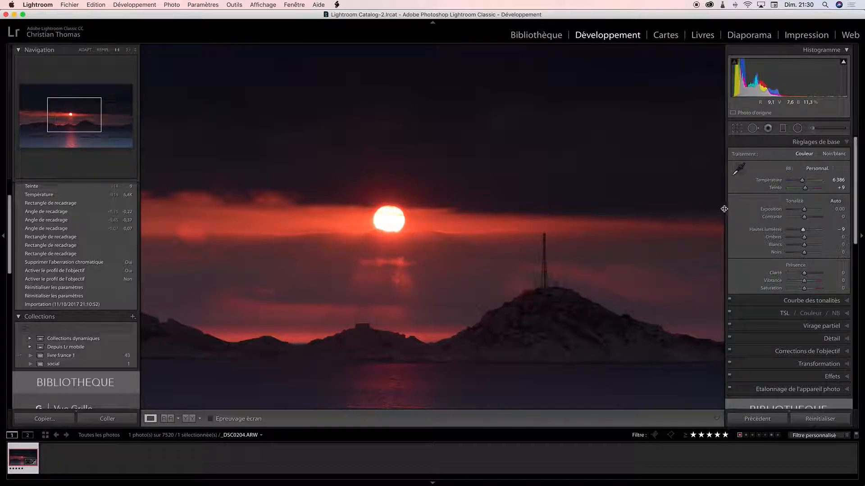
pyautogui.moveTo(795, 230); pyautogui.dragTo(799, 232)
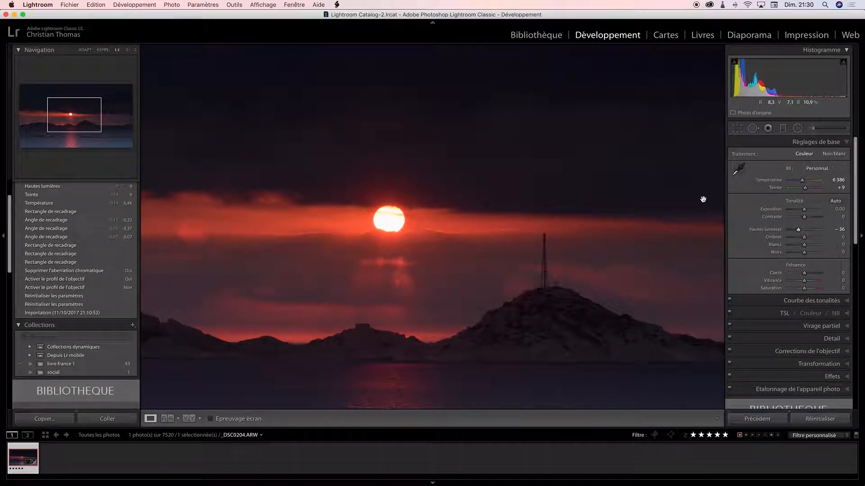
pyautogui.click(403, 208)
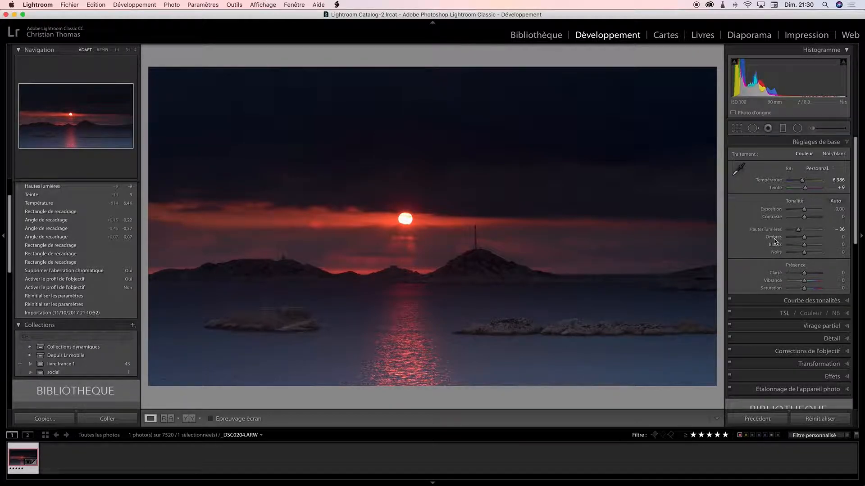
pyautogui.moveTo(804, 238); pyautogui.dragTo(819, 240)
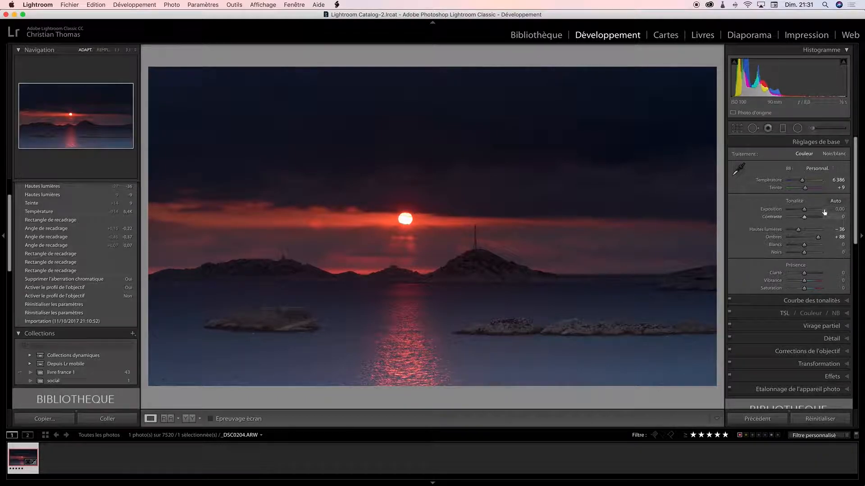
# Step: Set the whites to +23, toggle the highlight clipping display, and lower the blacks to -11
pyautogui.moveTo(804, 245); pyautogui.dragTo(809, 246)
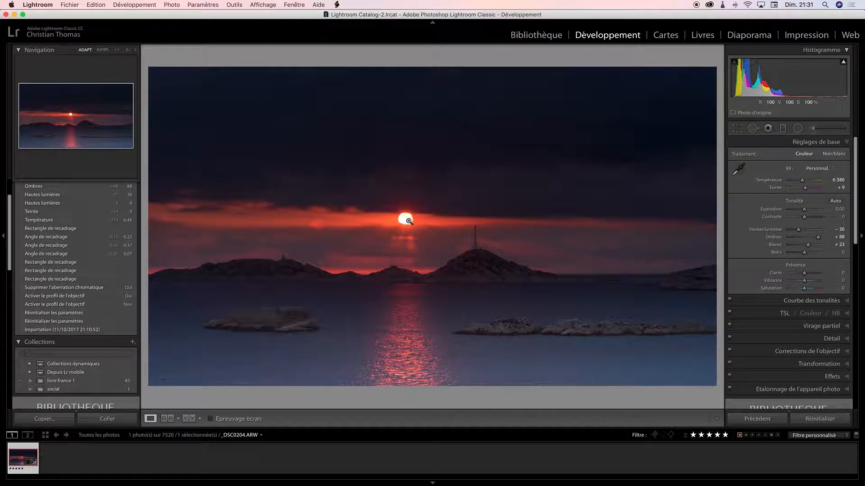
pyautogui.click(844, 65)
pyautogui.click(843, 62)
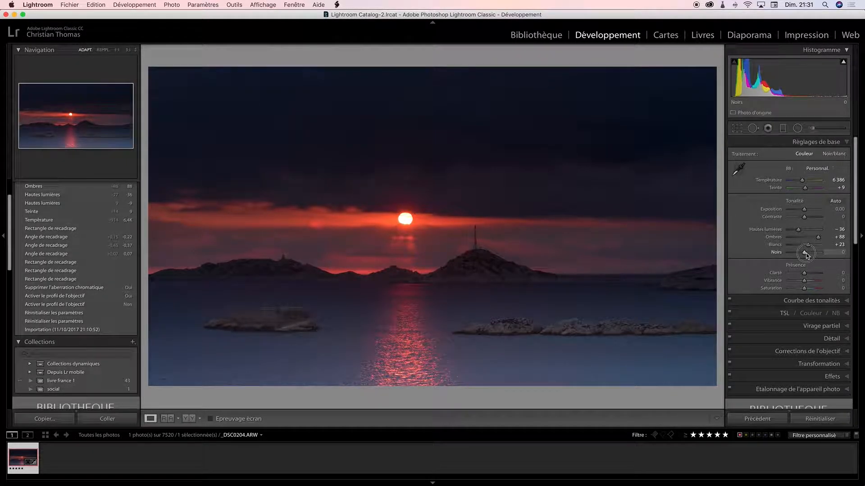
pyautogui.moveTo(806, 255); pyautogui.dragTo(805, 256)
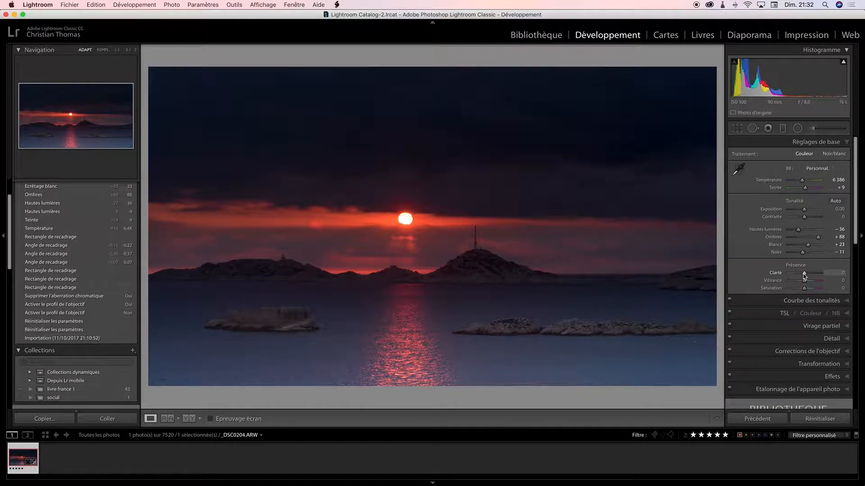
# Step: Set the photo's clarity to +27 after trying +26 and resetting it
pyautogui.moveTo(804, 274); pyautogui.dragTo(809, 276)
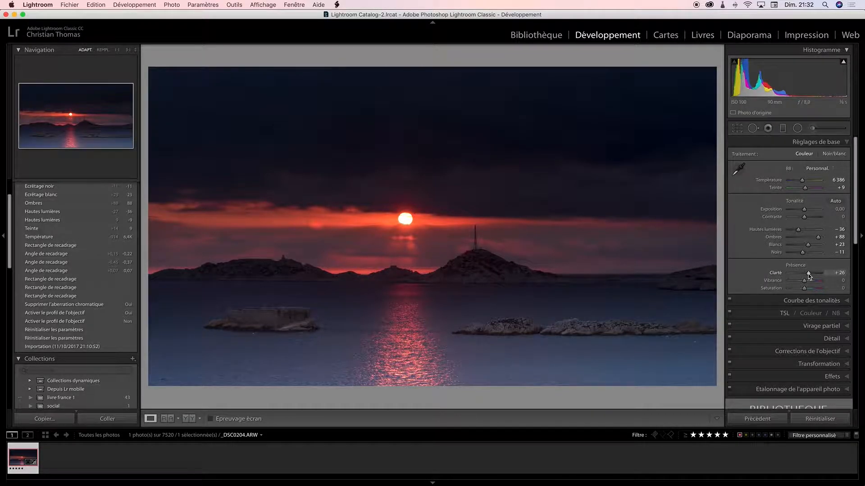
pyautogui.doubleClick(776, 273)
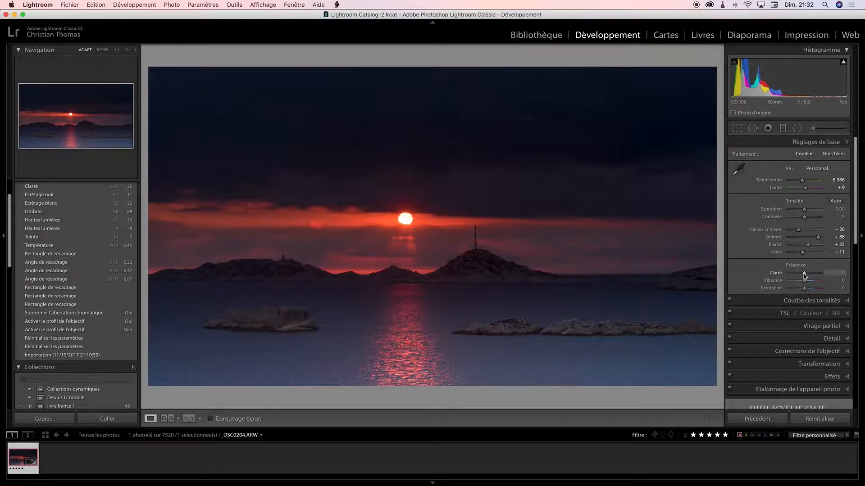
pyautogui.click(836, 274)
pyautogui.write('27')
pyautogui.press('Return')
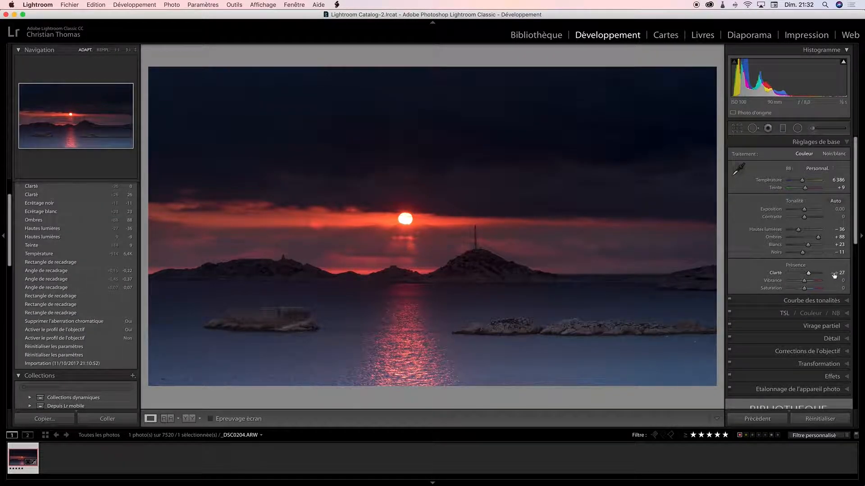
# Step: Examine the sun, the hilltop mast and the rocky islet at 1:1, and check the photo's shooting information overlay
pyautogui.click(397, 217)
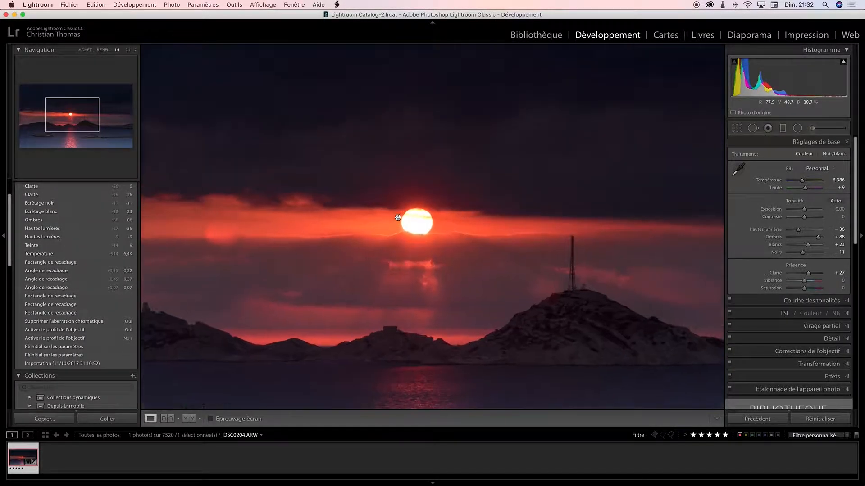
pyautogui.click(553, 289)
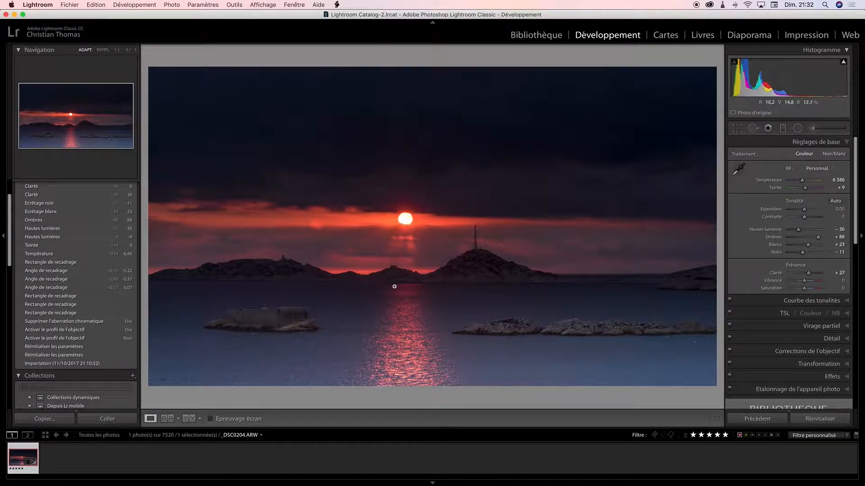
pyautogui.click(474, 241)
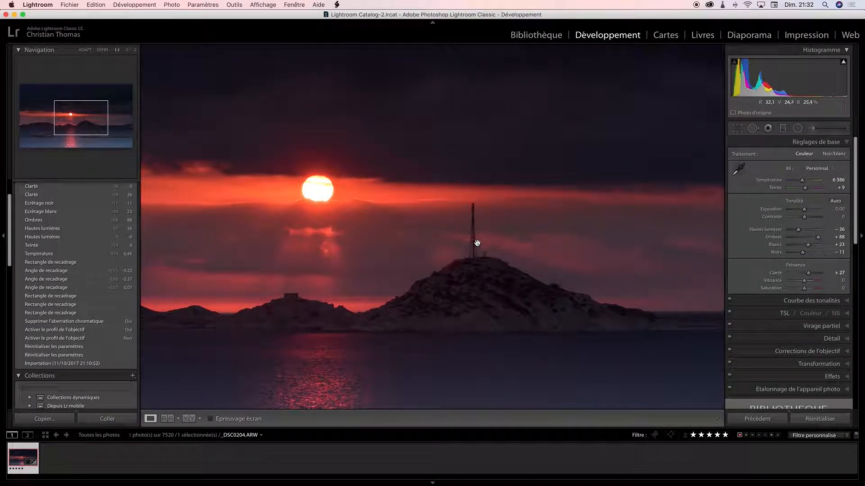
pyautogui.click(475, 242)
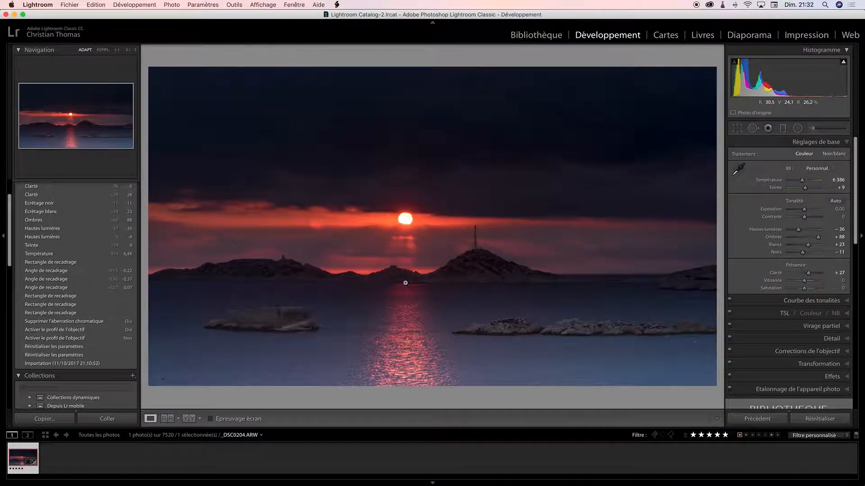
pyautogui.click(277, 315)
pyautogui.click(277, 315)
pyautogui.press('i')
pyautogui.press('i')
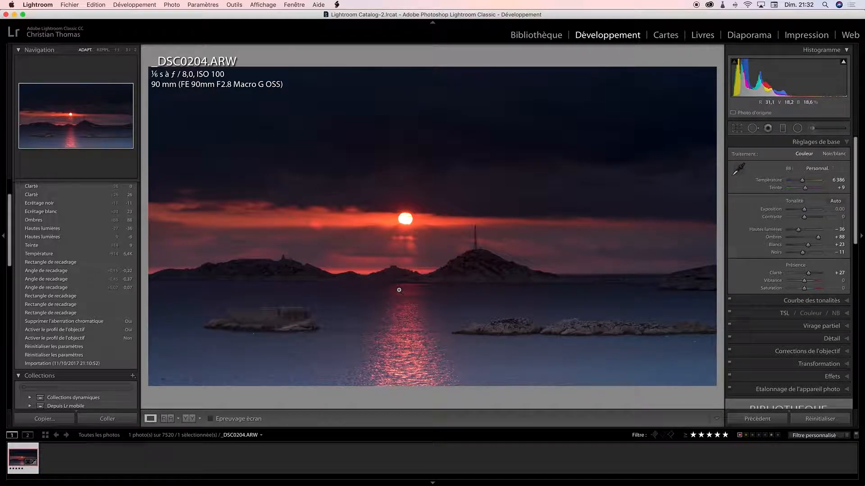
pyautogui.press('i')
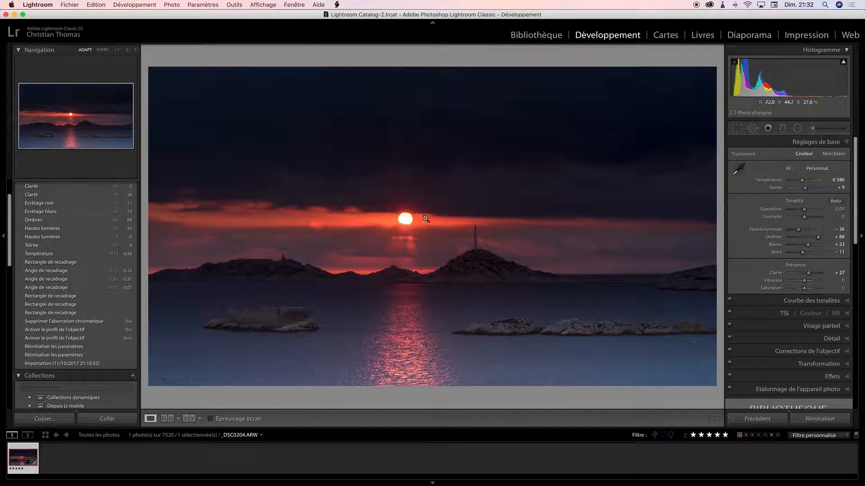
# Step: Check the area around the mast up close and set the vibrance to +7
pyautogui.click(484, 230)
pyautogui.click(483, 228)
pyautogui.moveTo(805, 282); pyautogui.dragTo(806, 283)
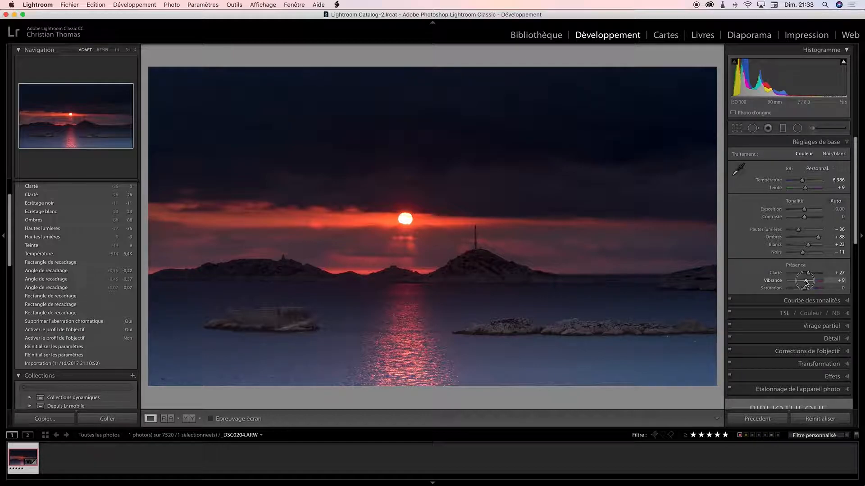
pyautogui.moveTo(805, 283); pyautogui.dragTo(804, 282)
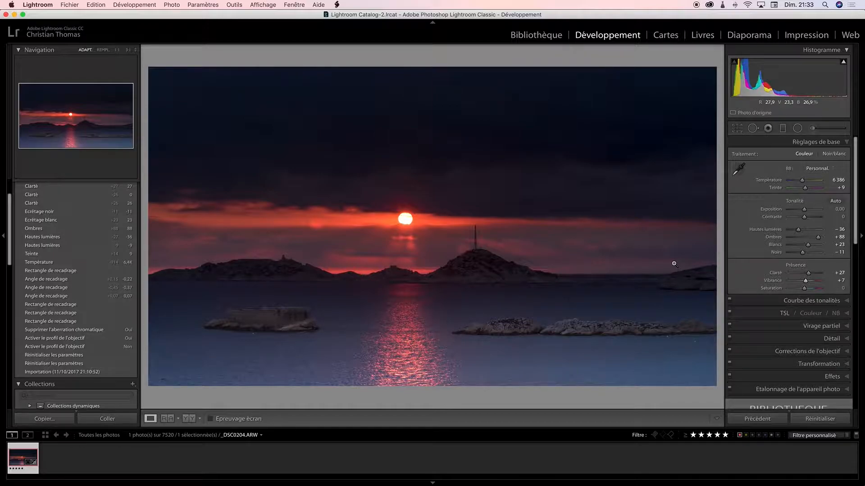
# Step: Compare the photo with its before version, then inspect the dark sky around the sun at 1:1
pyautogui.hotkey('shift', 'y')
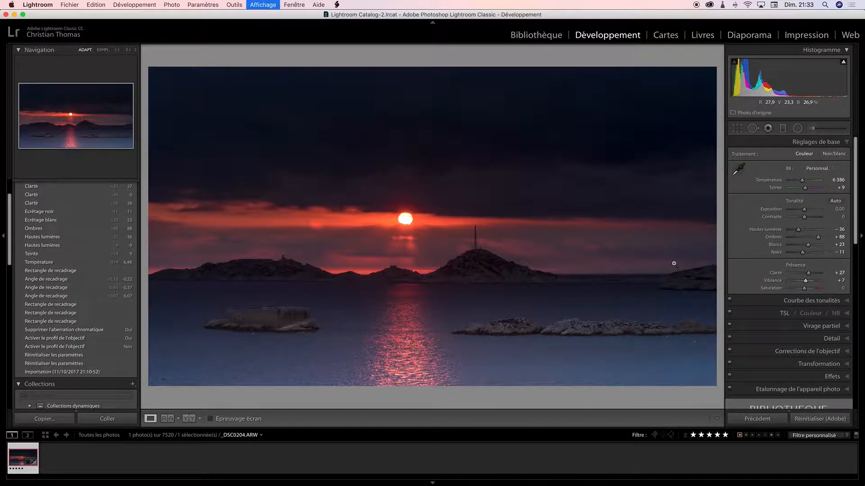
pyautogui.press('\\')
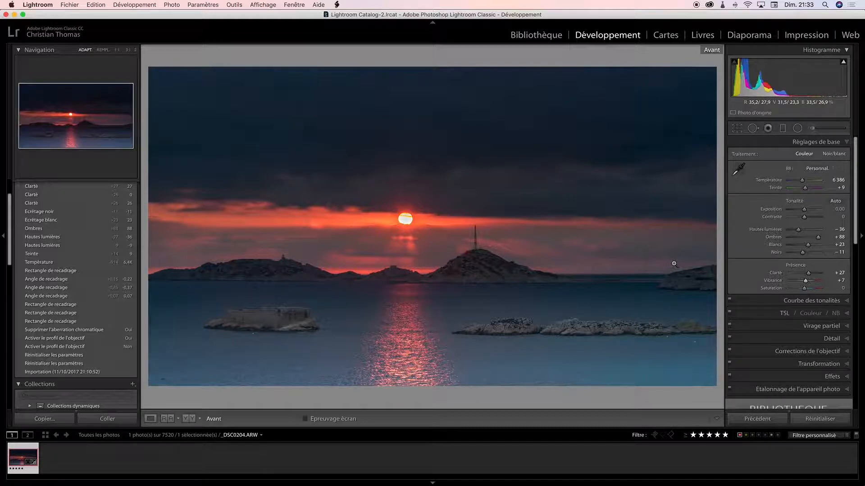
pyautogui.press('shift')
pyautogui.press('\\')
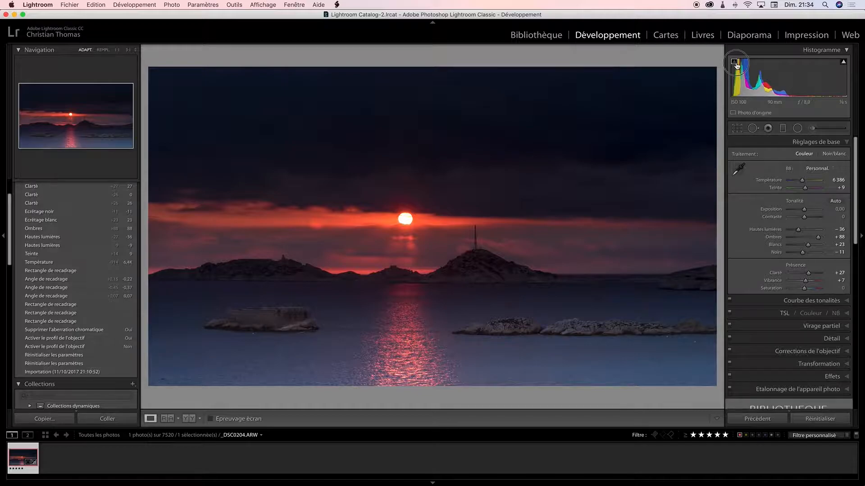
pyautogui.click(572, 150)
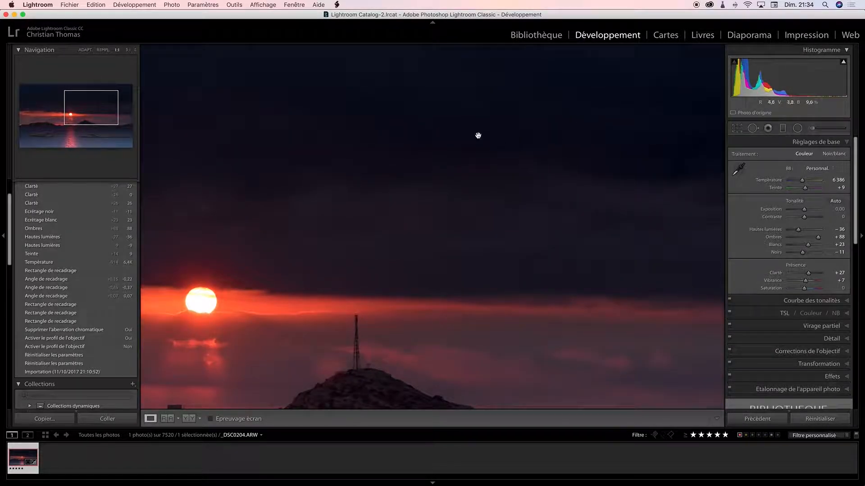
pyautogui.click(478, 134)
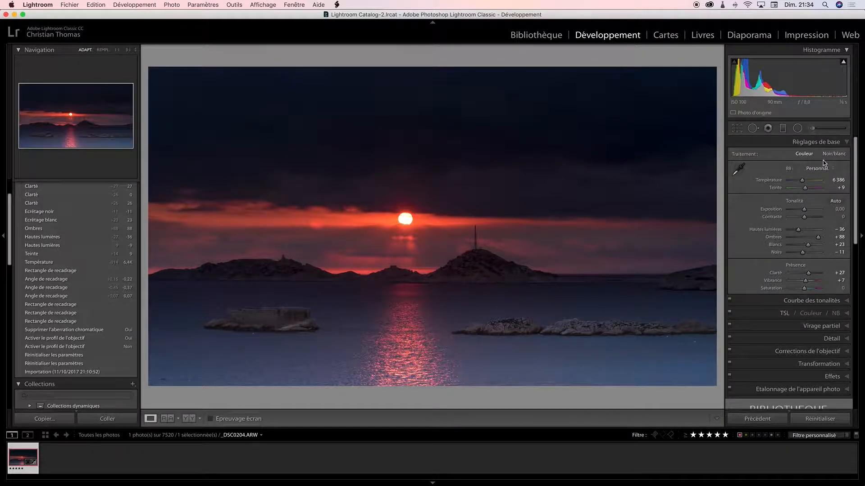
# Step: Try shifting the red hue to +12 in the HSL adjustments, then reset it to its default
pyautogui.click(827, 142)
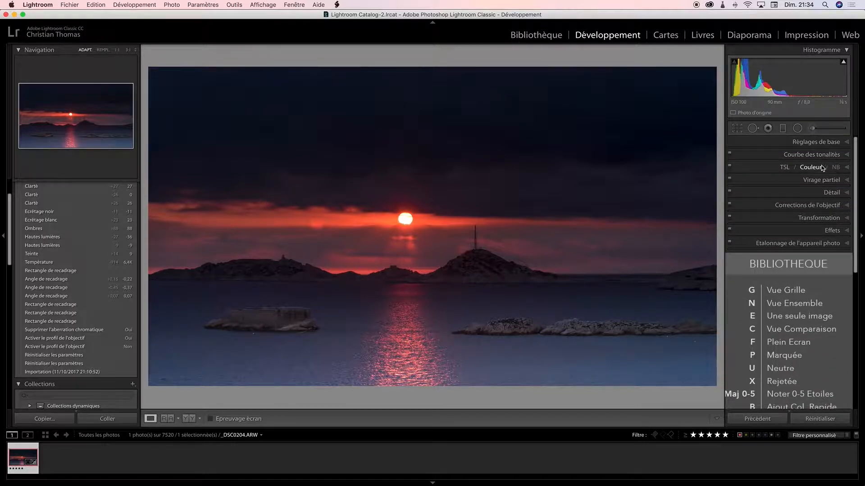
pyautogui.click(827, 155)
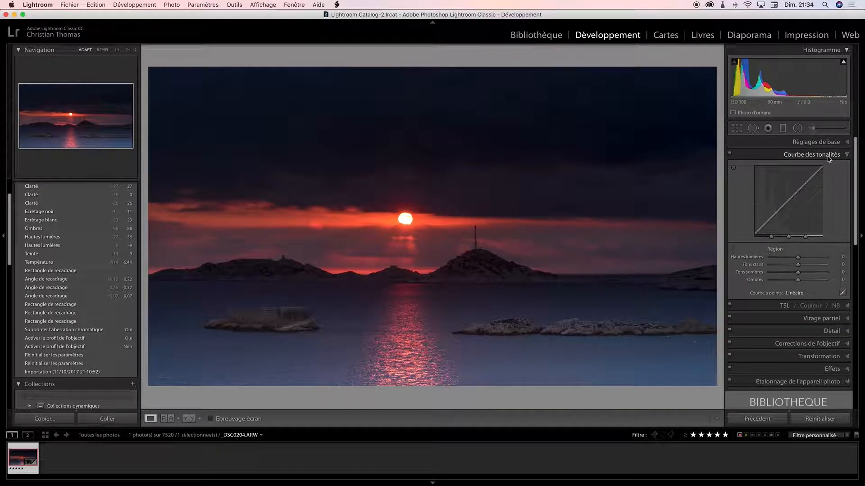
pyautogui.click(828, 156)
pyautogui.click(786, 168)
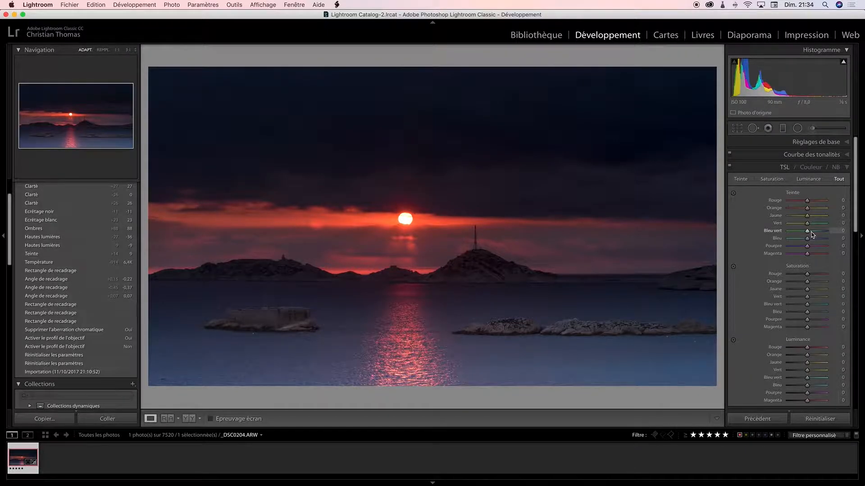
pyautogui.click(808, 203)
pyautogui.moveTo(809, 203); pyautogui.dragTo(808, 204)
pyautogui.doubleClick(774, 202)
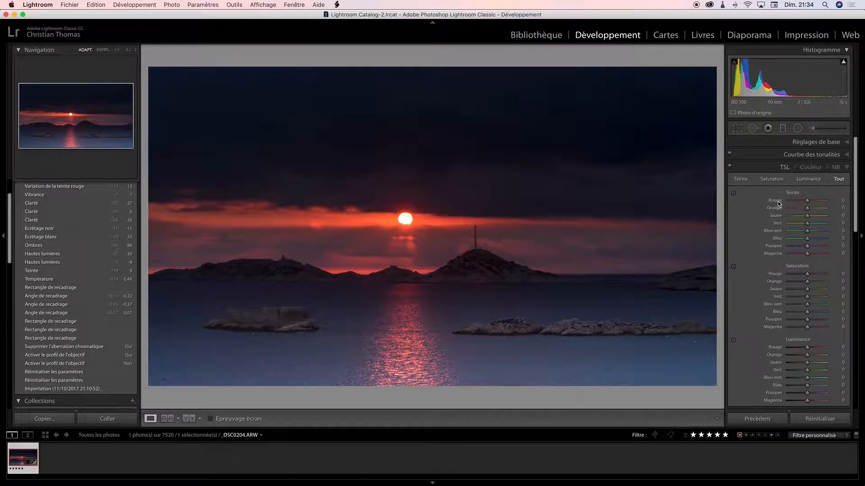
# Step: Check the split toning settings for highlights and shadows
pyautogui.click(847, 167)
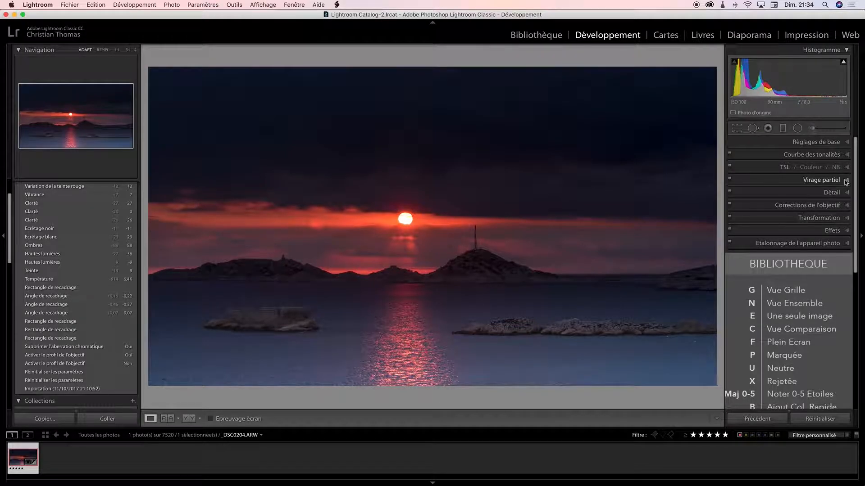
pyautogui.click(847, 181)
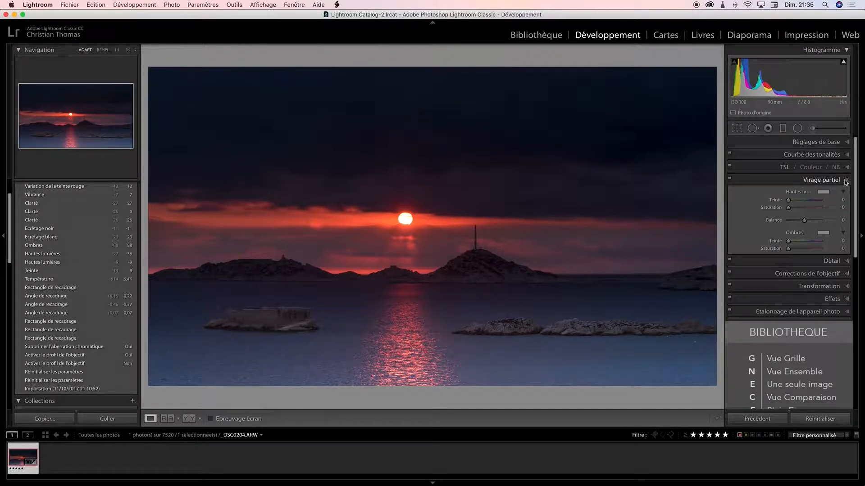
pyautogui.click(846, 181)
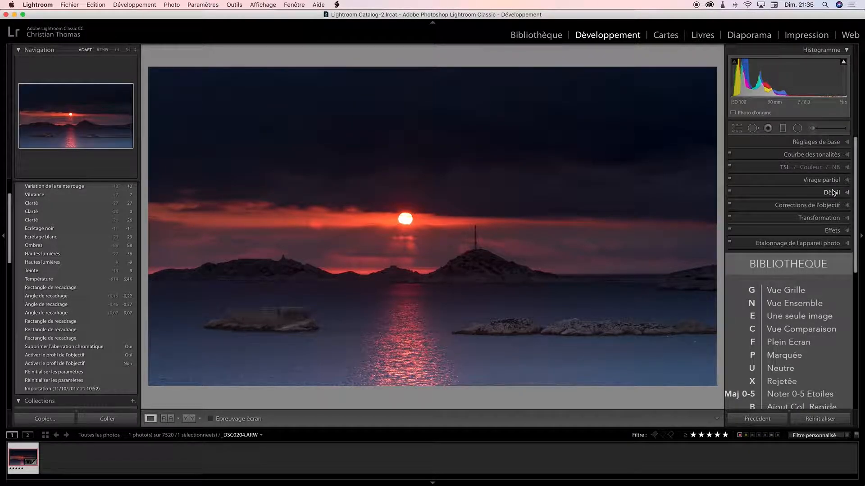
# Step: Set the sharpening amount to 37, the luminance noise reduction to 5 and the sharpening masking to 36
pyautogui.click(830, 194)
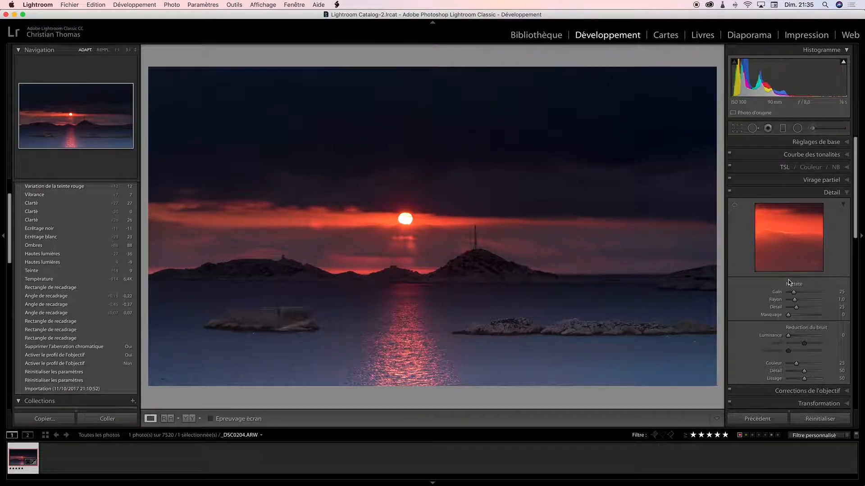
pyautogui.click(477, 249)
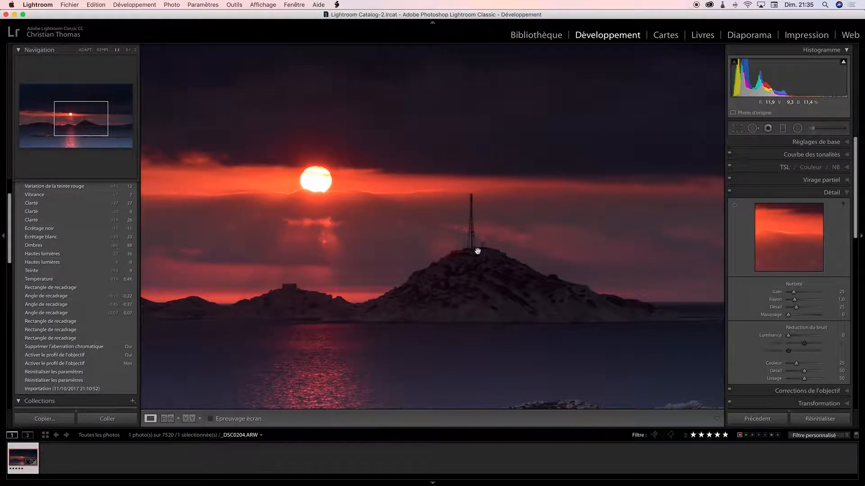
pyautogui.click(477, 251)
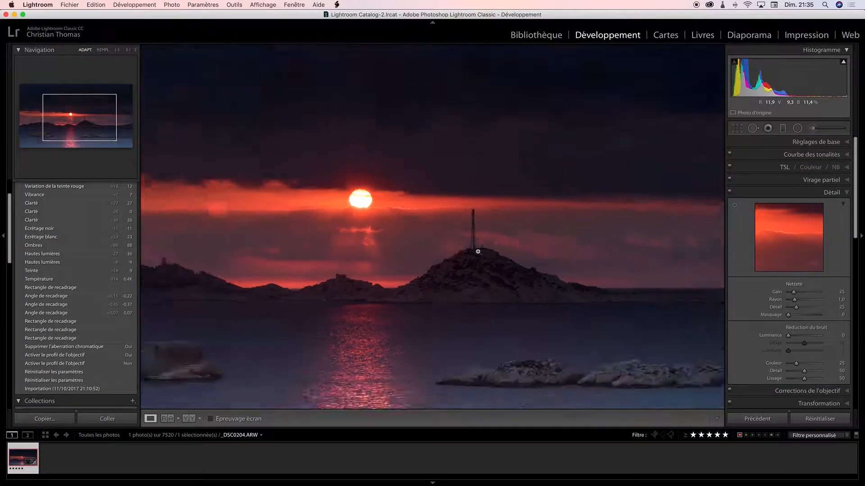
pyautogui.moveTo(794, 294); pyautogui.dragTo(795, 294)
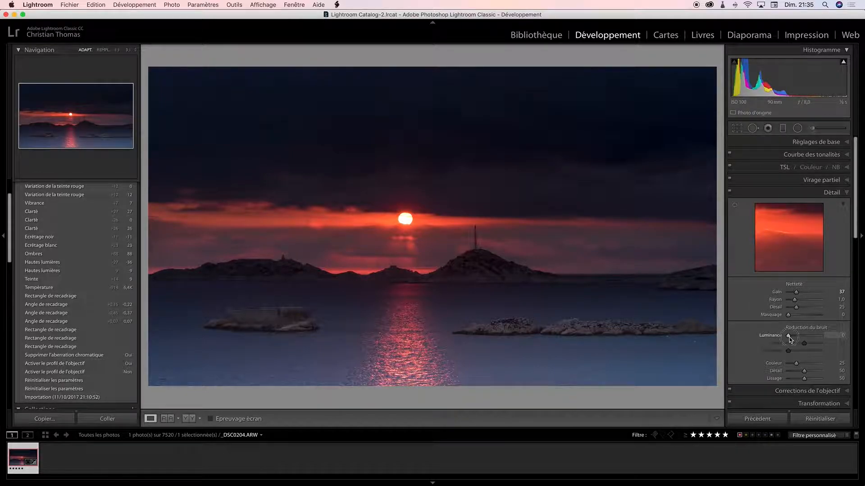
pyautogui.moveTo(789, 339); pyautogui.dragTo(792, 341)
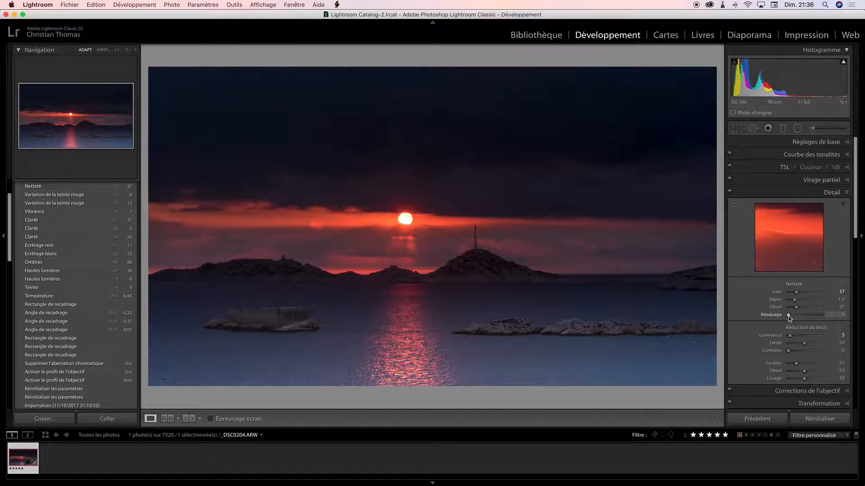
pyautogui.moveTo(789, 317); pyautogui.dragTo(800, 316)
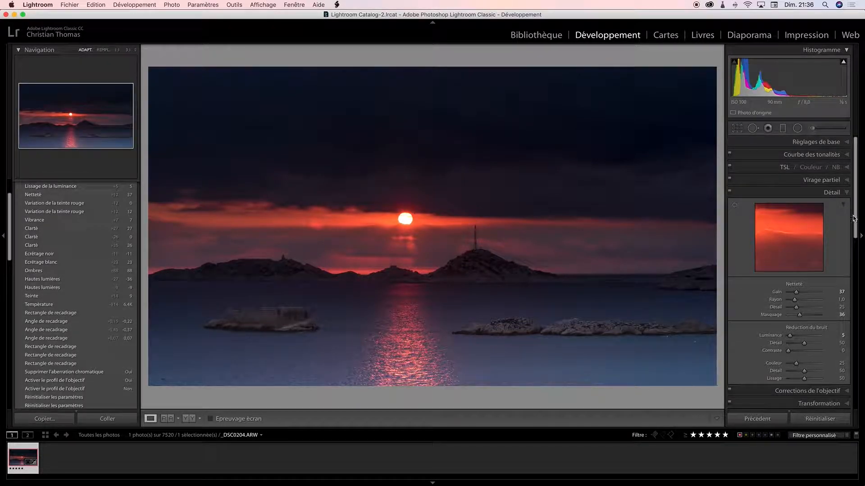
pyautogui.click(833, 193)
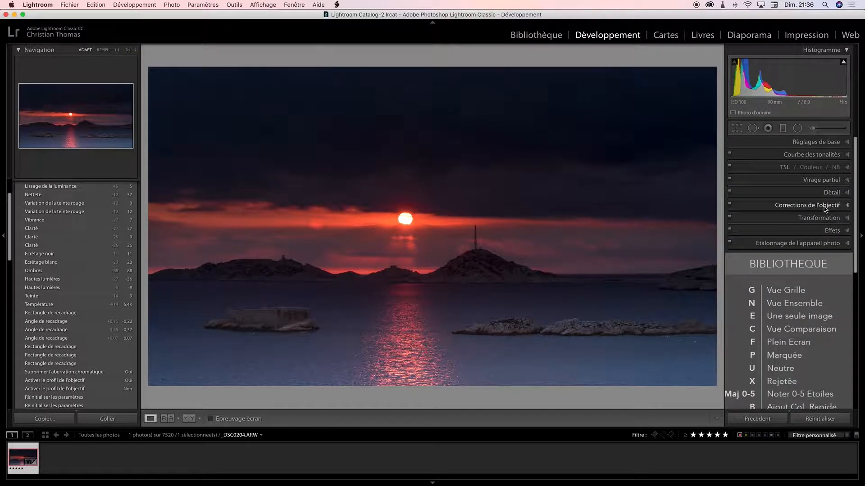
# Step: Review the lens correction profile settings and the vignetting, grain and dehaze effects
pyautogui.click(825, 207)
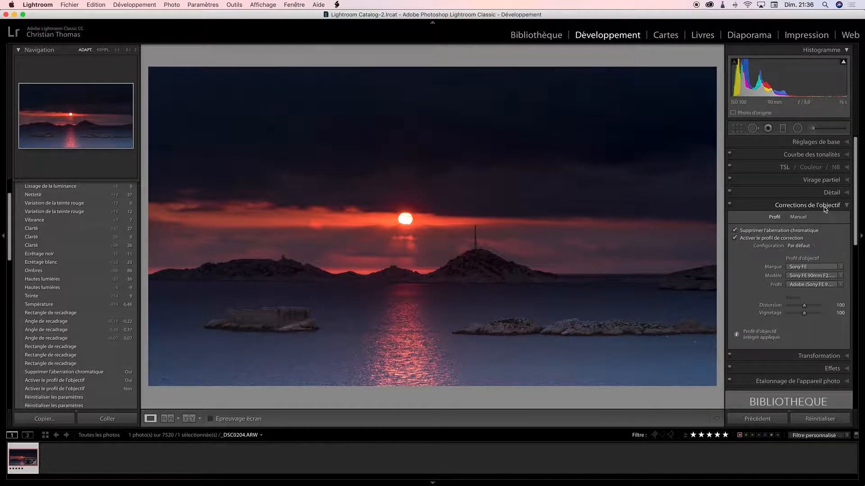
pyautogui.click(824, 207)
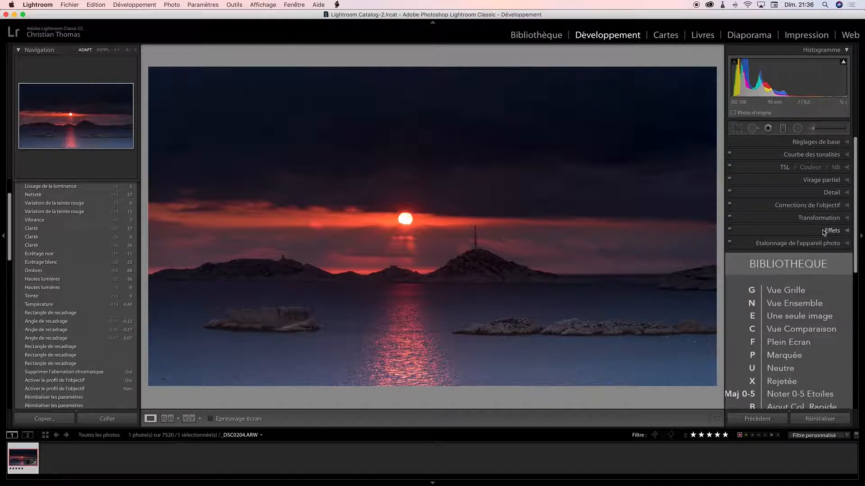
pyautogui.click(823, 230)
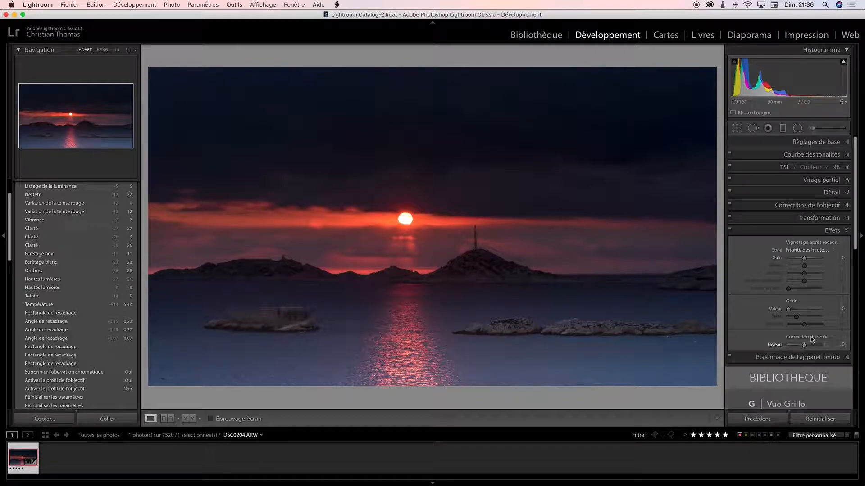
pyautogui.click(827, 233)
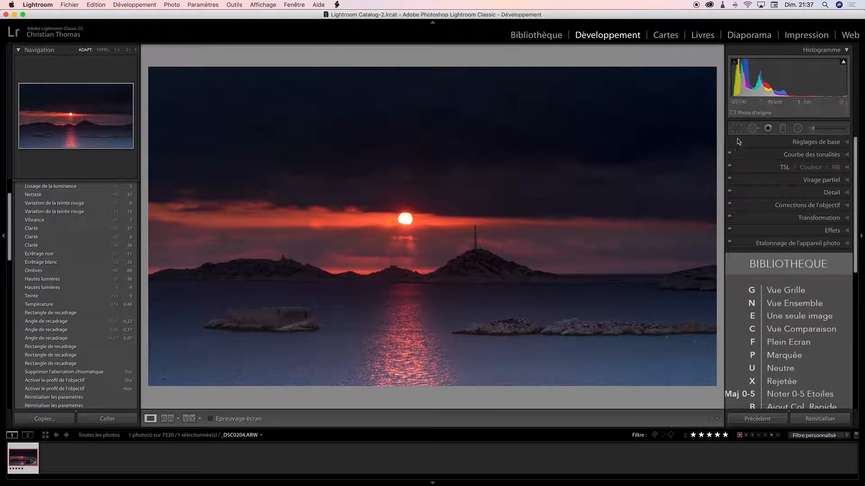
# Step: Add a level graduated filter from the upper sky to just below the sun and set its shadows to 17
pyautogui.click(784, 131)
pyautogui.moveTo(452, 73); pyautogui.dragTo(452, 202)
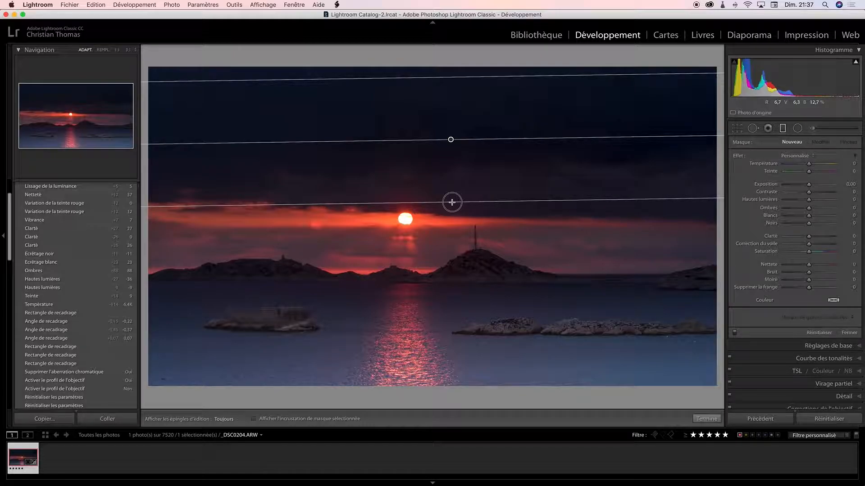
pyautogui.moveTo(451, 202); pyautogui.dragTo(451, 210)
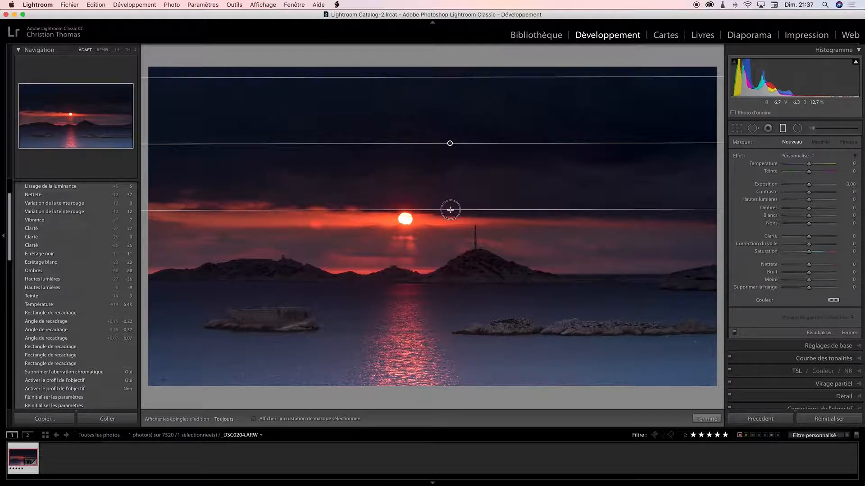
pyautogui.moveTo(450, 210); pyautogui.dragTo(450, 229)
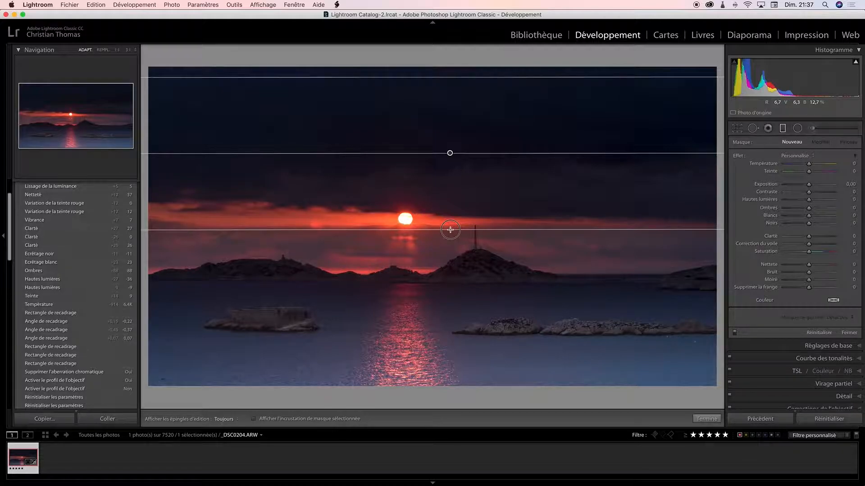
pyautogui.moveTo(450, 230); pyautogui.dragTo(450, 230)
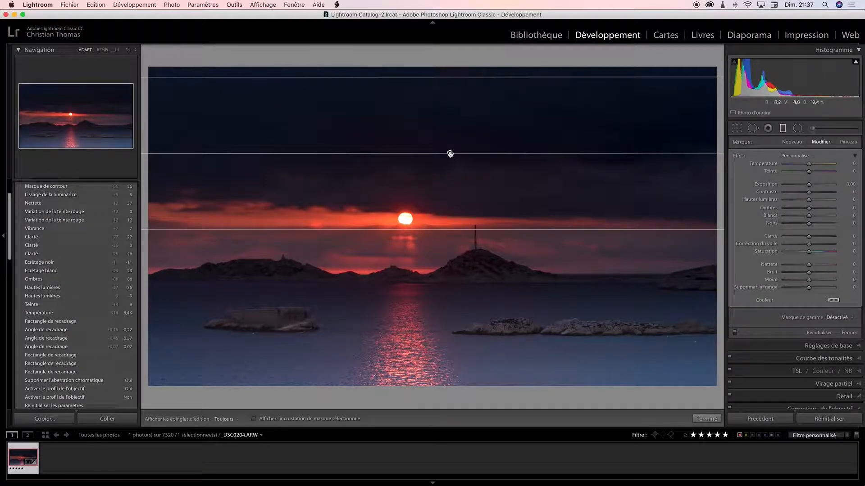
pyautogui.moveTo(450, 153)
pyautogui.moveTo(809, 210)
pyautogui.mouseDown()
pyautogui.moveTo(821, 210)
pyautogui.moveTo(799, 211)
pyautogui.moveTo(830, 212)
pyautogui.moveTo(814, 209)
pyautogui.mouseUp()
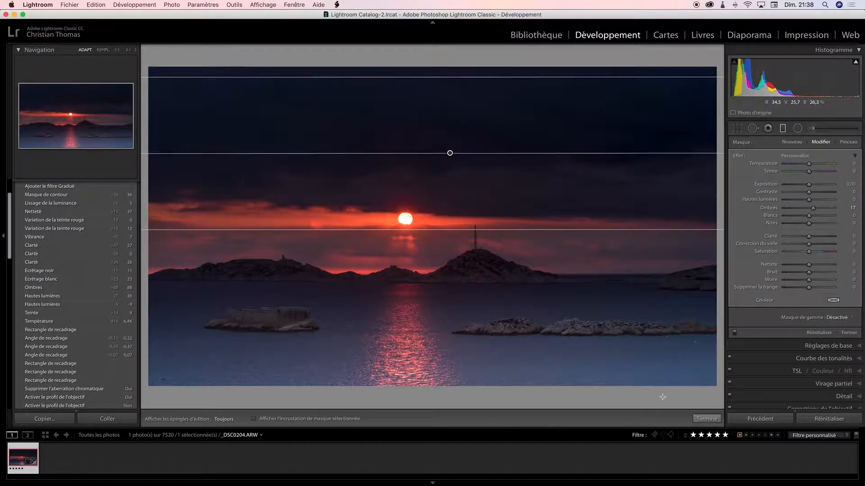
pyautogui.click(703, 418)
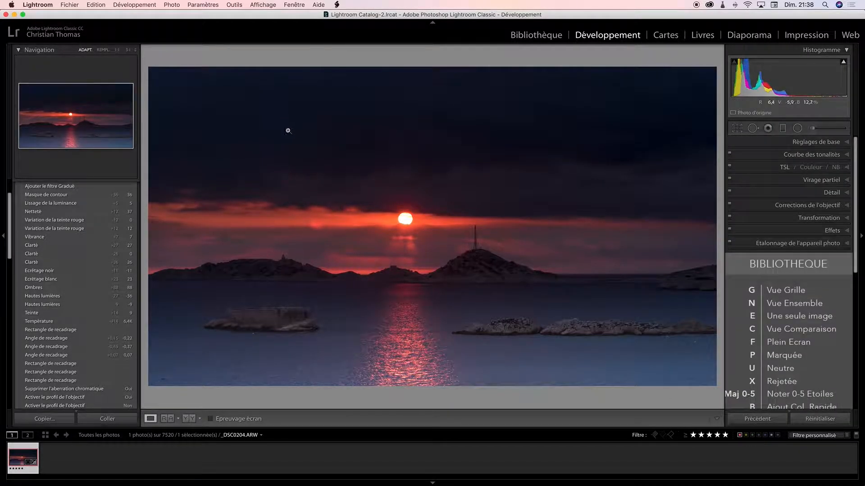
# Step: Heal the dust spots across the dark upper sky above and to the left of the sun with spot removal at size 75
pyautogui.click(232, 113)
pyautogui.moveTo(270, 134); pyautogui.dragTo(304, 188)
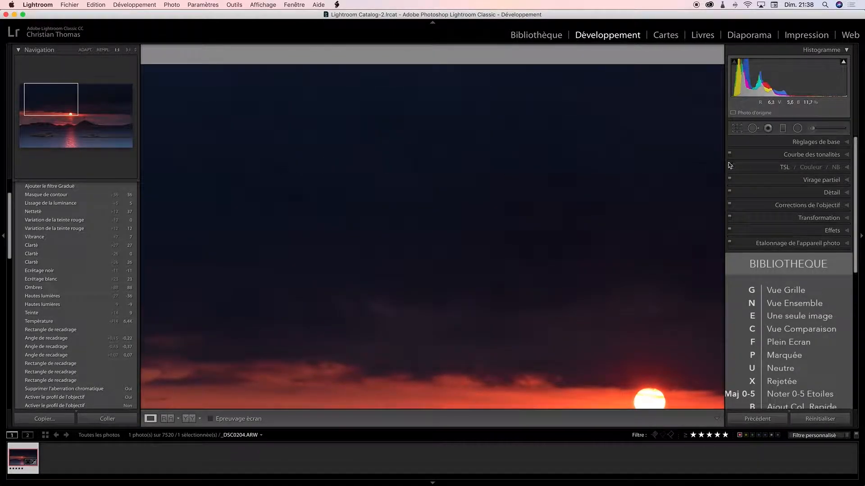
pyautogui.click(753, 129)
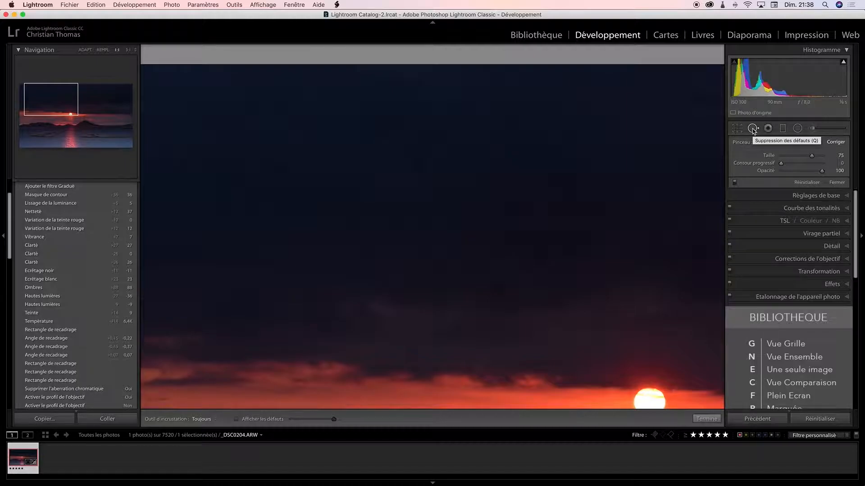
pyautogui.moveTo(501, 302); pyautogui.dragTo(504, 290)
pyautogui.click(422, 177)
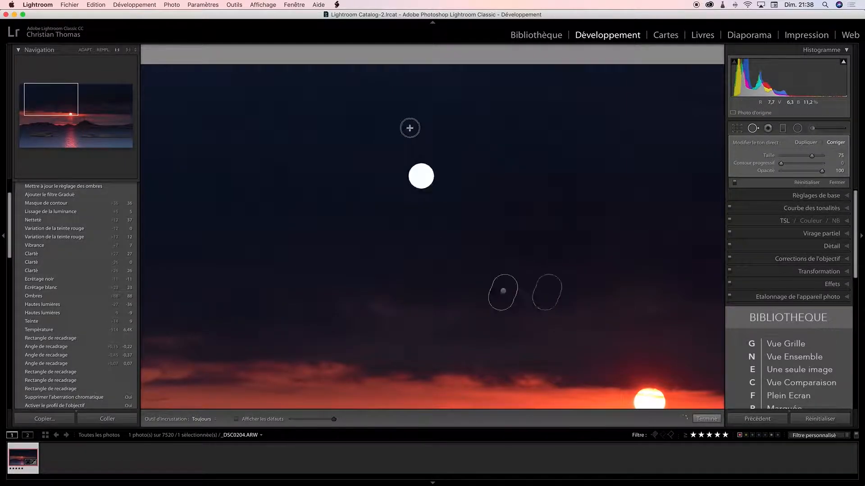
pyautogui.moveTo(421, 152)
pyautogui.mouseDown()
pyautogui.moveTo(421, 176)
pyautogui.moveTo(420, 165)
pyautogui.mouseUp()
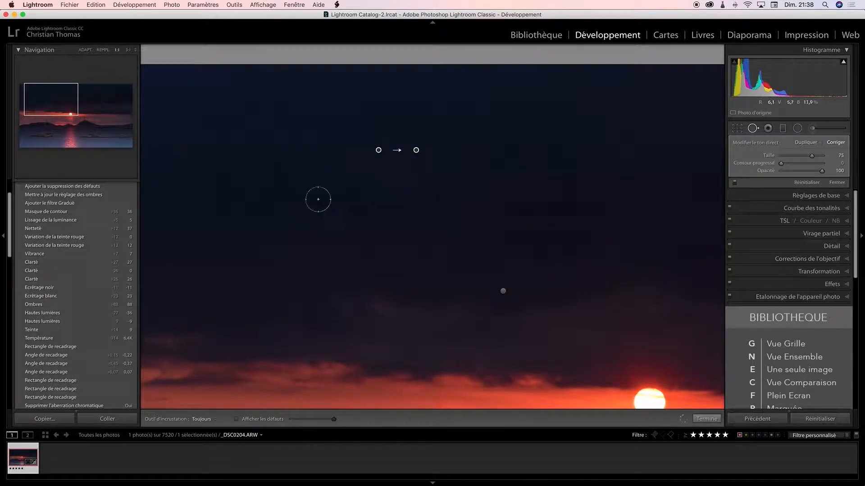
pyautogui.click(278, 170)
pyautogui.click(690, 101)
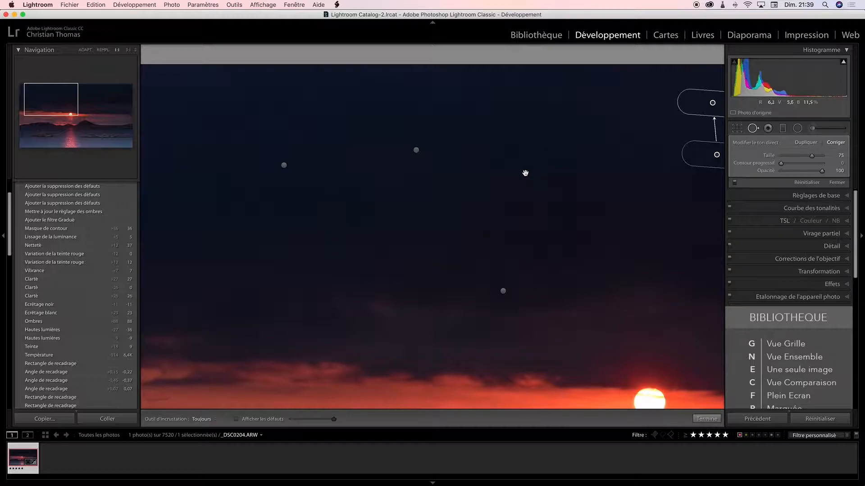
# Step: Heal three more dust spots in the dark sky above and to the right of the sun
pyautogui.moveTo(531, 167); pyautogui.dragTo(378, 166)
pyautogui.moveTo(471, 169); pyautogui.dragTo(325, 170)
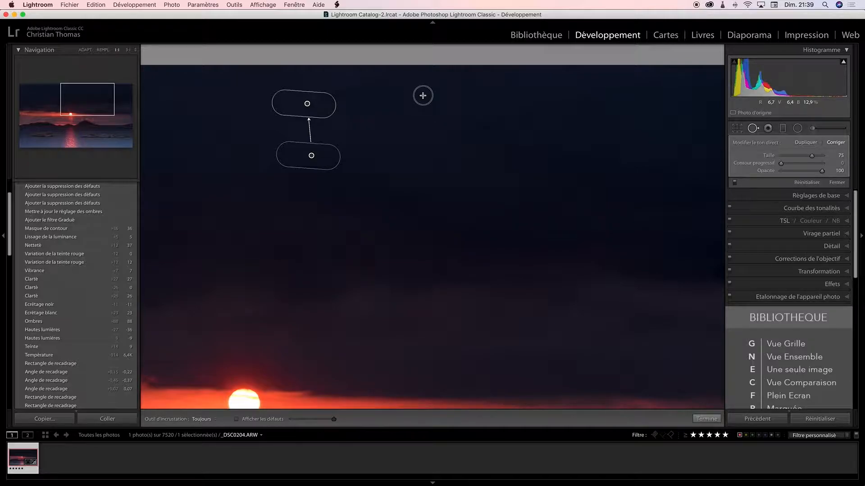
pyautogui.click(417, 92)
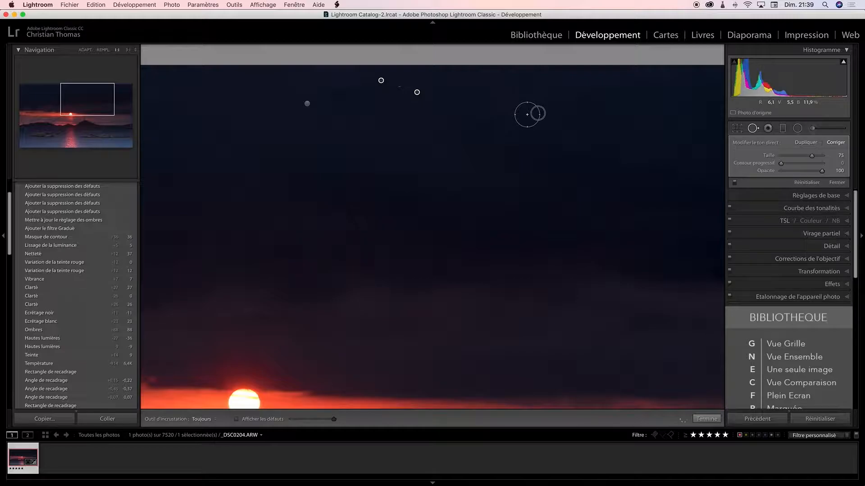
pyautogui.click(527, 114)
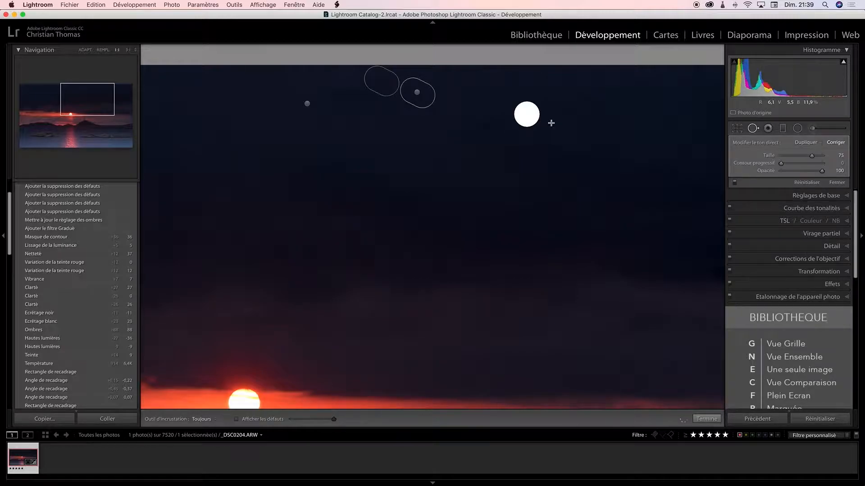
pyautogui.moveTo(624, 142)
pyautogui.mouseDown()
pyautogui.moveTo(463, 156)
pyautogui.moveTo(477, 122)
pyautogui.mouseUp()
pyautogui.click(491, 233)
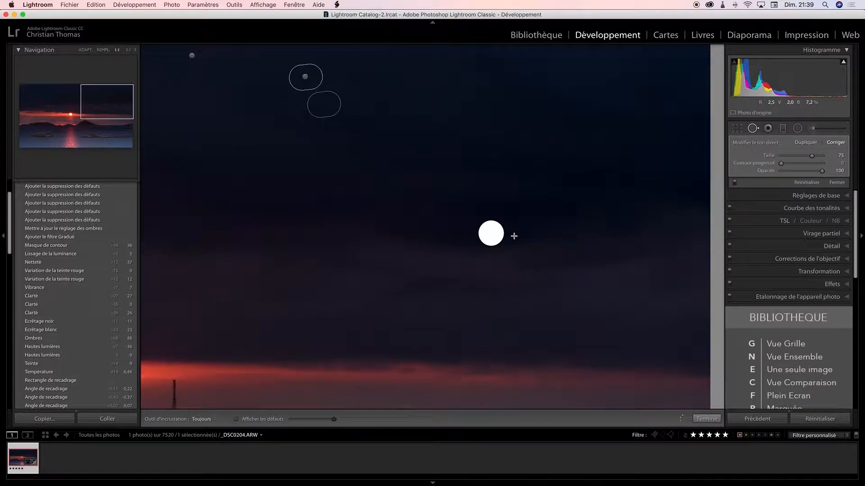
# Step: Heal one more dust spot in the sky above and left of the sun, and finish spot removal with the whole photo in view
pyautogui.moveTo(615, 168)
pyautogui.mouseDown()
pyautogui.moveTo(488, 167)
pyautogui.moveTo(571, 215)
pyautogui.moveTo(670, 183)
pyautogui.mouseUp()
pyautogui.moveTo(494, 180); pyautogui.dragTo(554, 184)
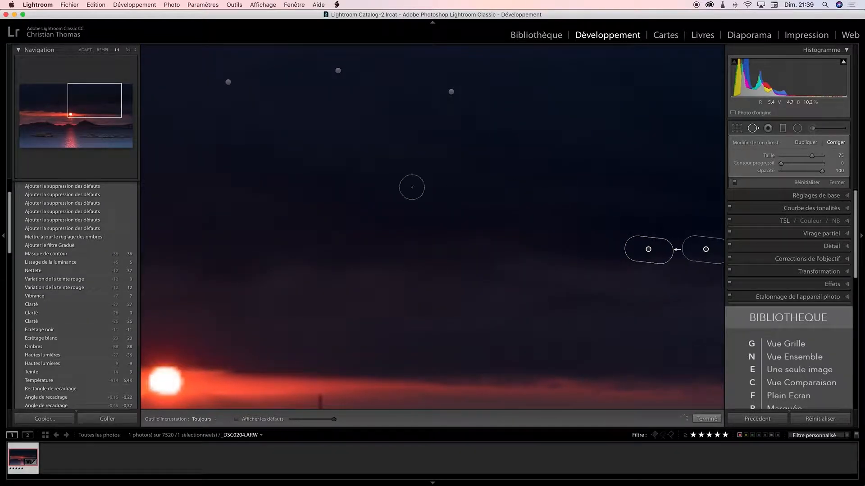
pyautogui.moveTo(376, 183); pyautogui.dragTo(473, 198)
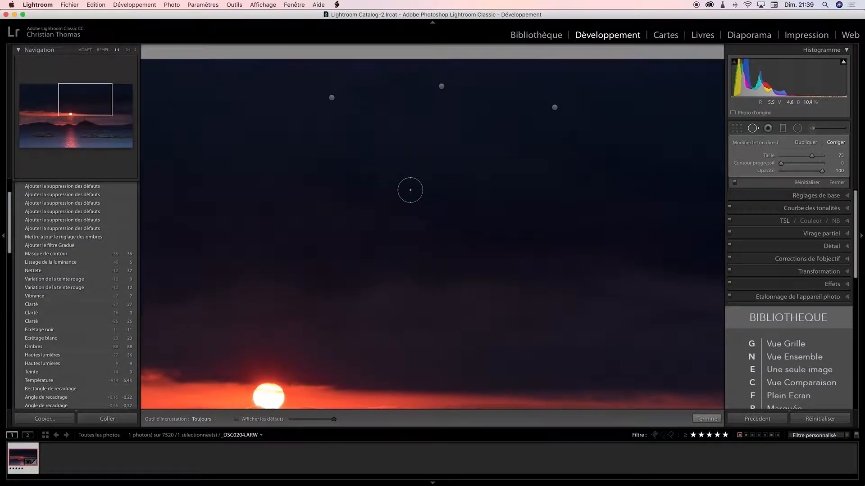
pyautogui.moveTo(380, 188); pyautogui.dragTo(508, 197)
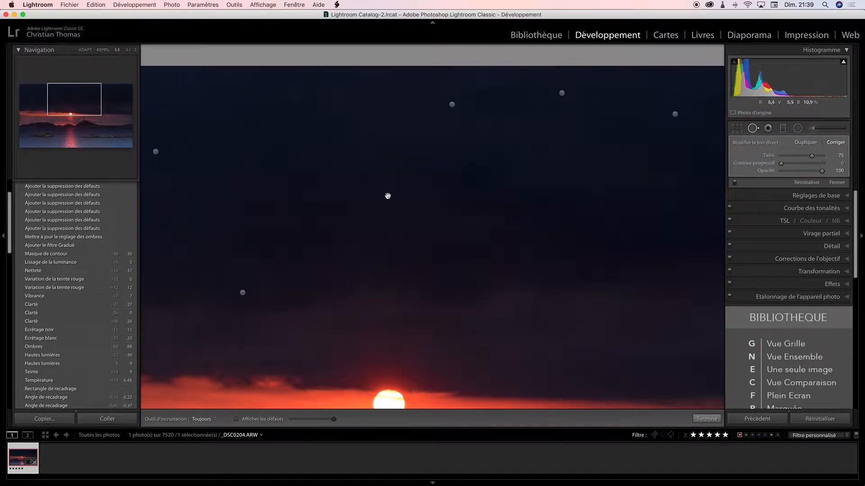
pyautogui.moveTo(320, 191); pyautogui.dragTo(554, 166)
pyautogui.click(539, 169)
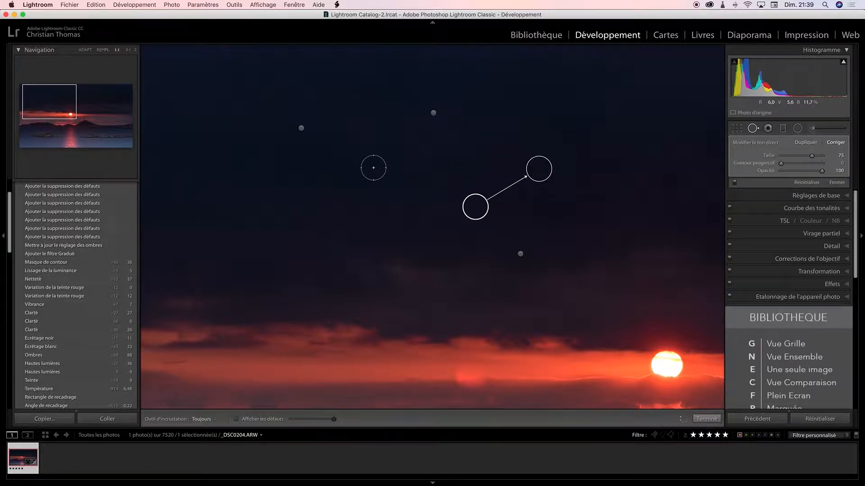
pyautogui.moveTo(347, 168); pyautogui.dragTo(368, 134)
pyautogui.moveTo(623, 221); pyautogui.dragTo(408, 179)
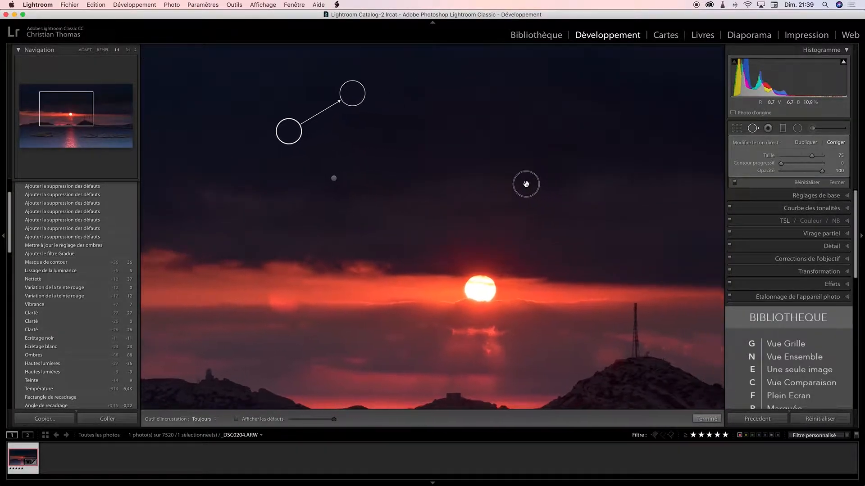
pyautogui.moveTo(525, 184); pyautogui.dragTo(442, 178)
pyautogui.moveTo(500, 216); pyautogui.dragTo(573, 128)
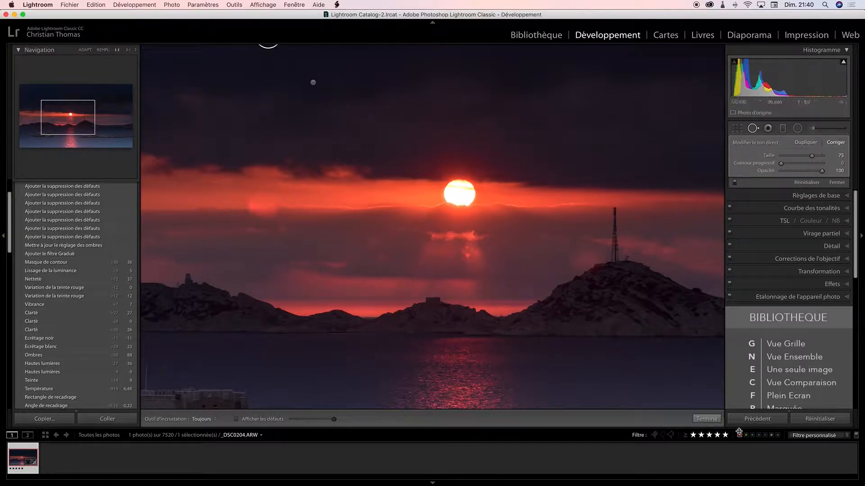
pyautogui.click(703, 420)
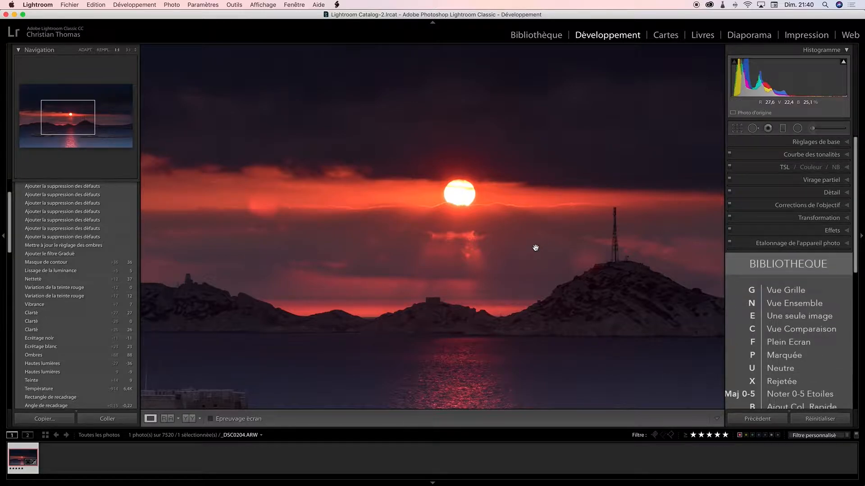
pyautogui.click(491, 236)
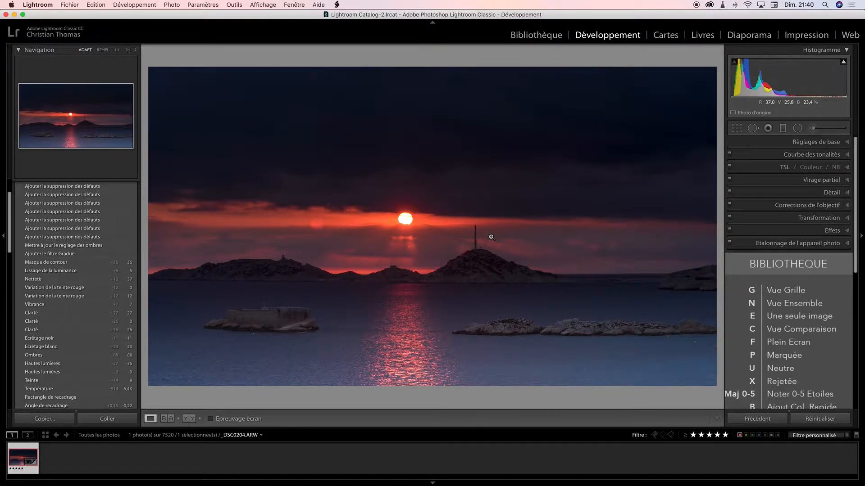
# Step: Compare the photo's before state with the developed version and return to the developed view
pyautogui.press('shift')
pyautogui.hotkey('shift', 'y')
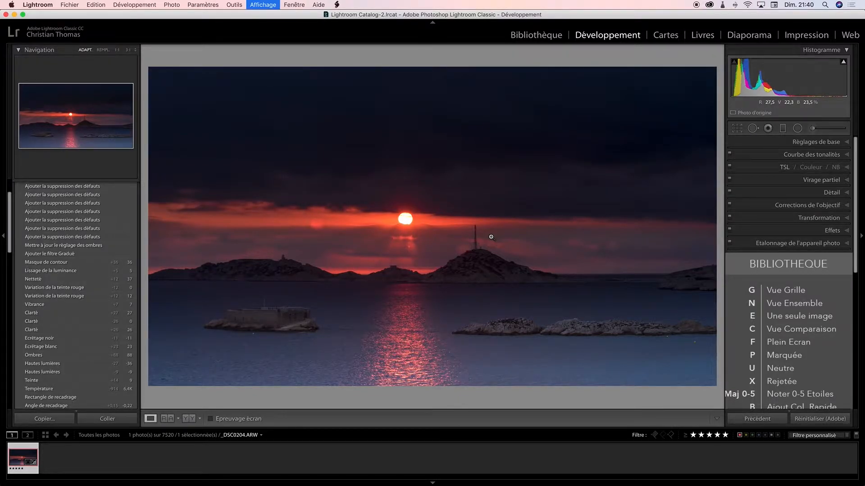
pyautogui.press('\\')
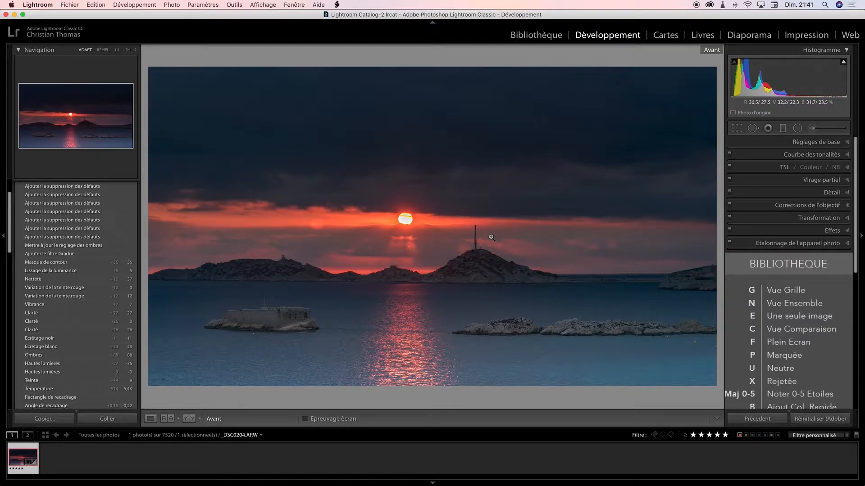
pyautogui.press('\\')
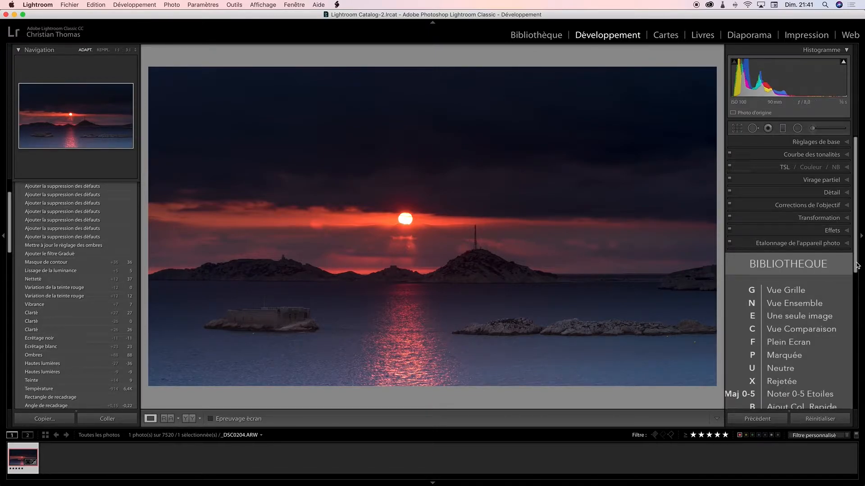
# Step: Switch the workspace to full screen with the menu bar and preview the finished photo in full screen
pyautogui.scroll(-3, 857, 266)
pyautogui.scroll(3, 860, 248)
pyautogui.hotkey('shift', 'f')
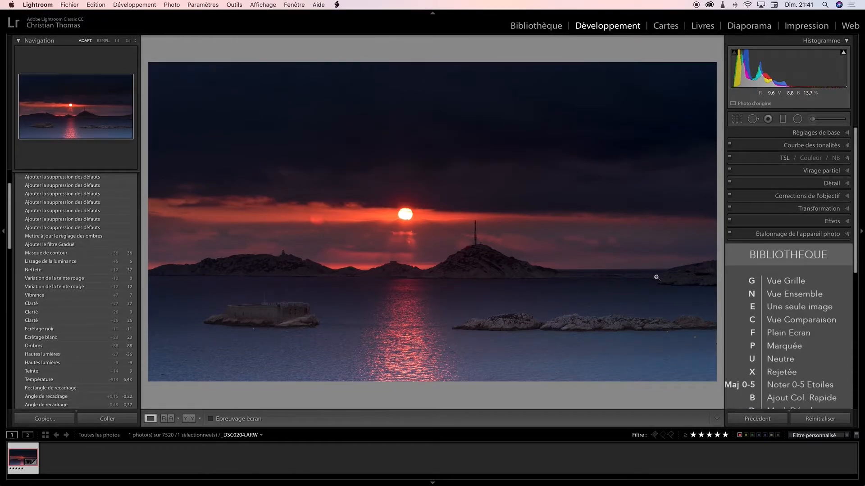
pyautogui.press('f')
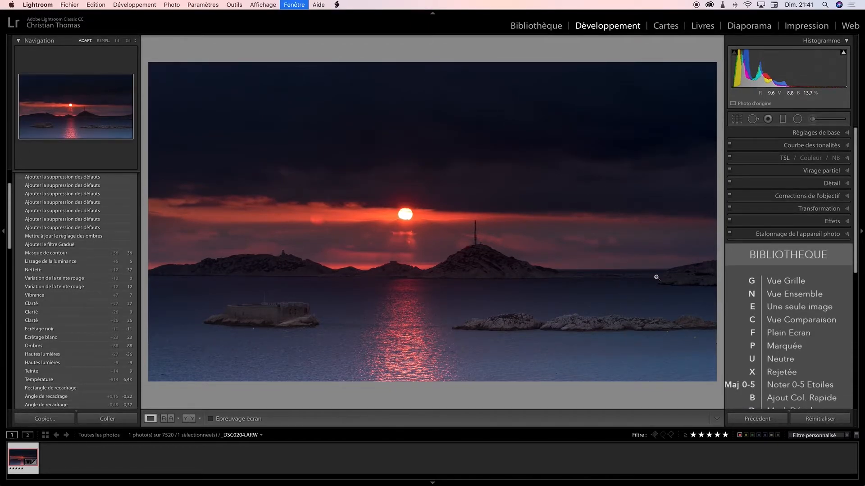